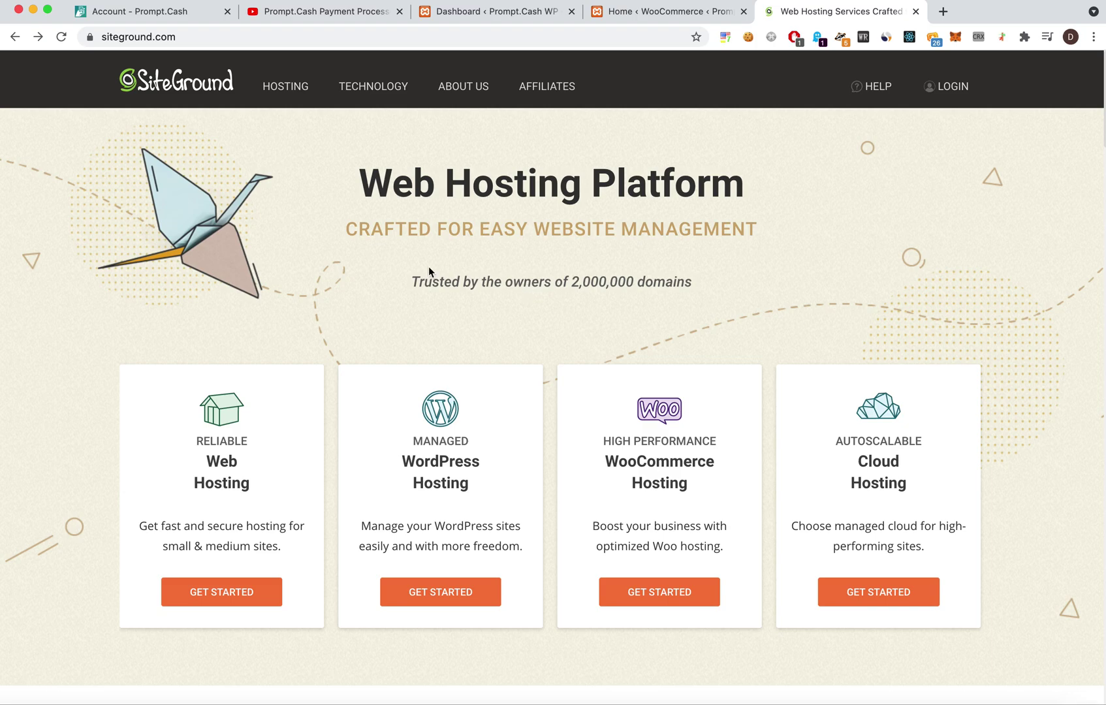
- Open SiteGround's managed WordPress hosting plans and examine the StartUp plan's price and features
left_click(459, 606)
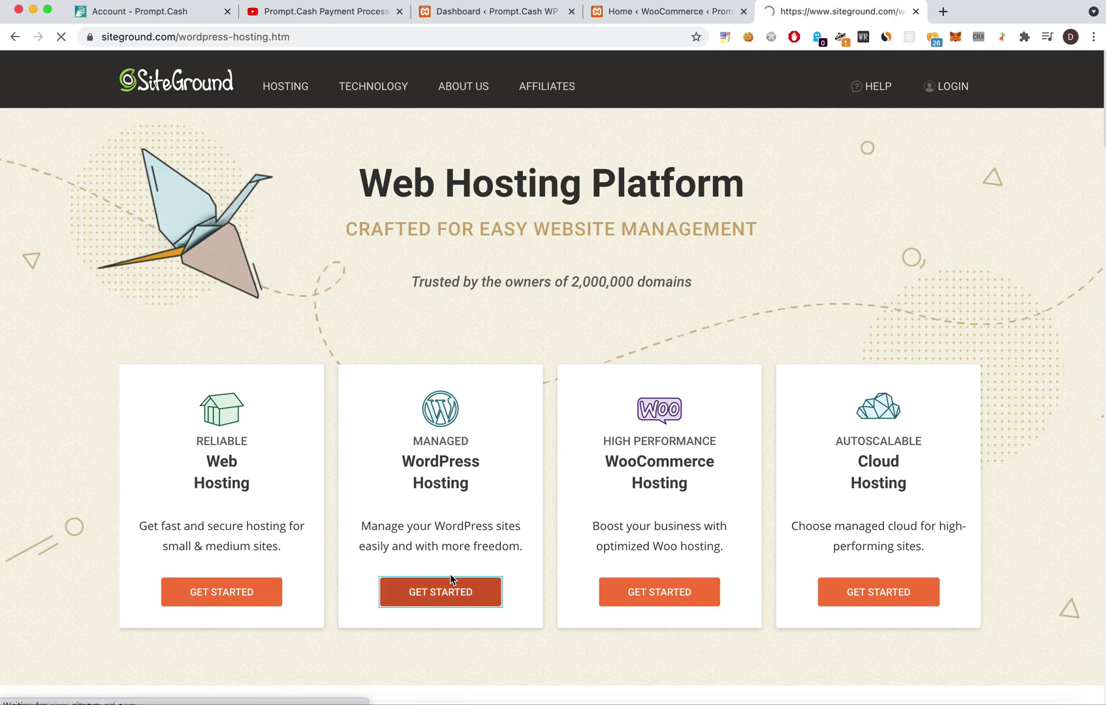
scroll(332, 225, "down", 3)
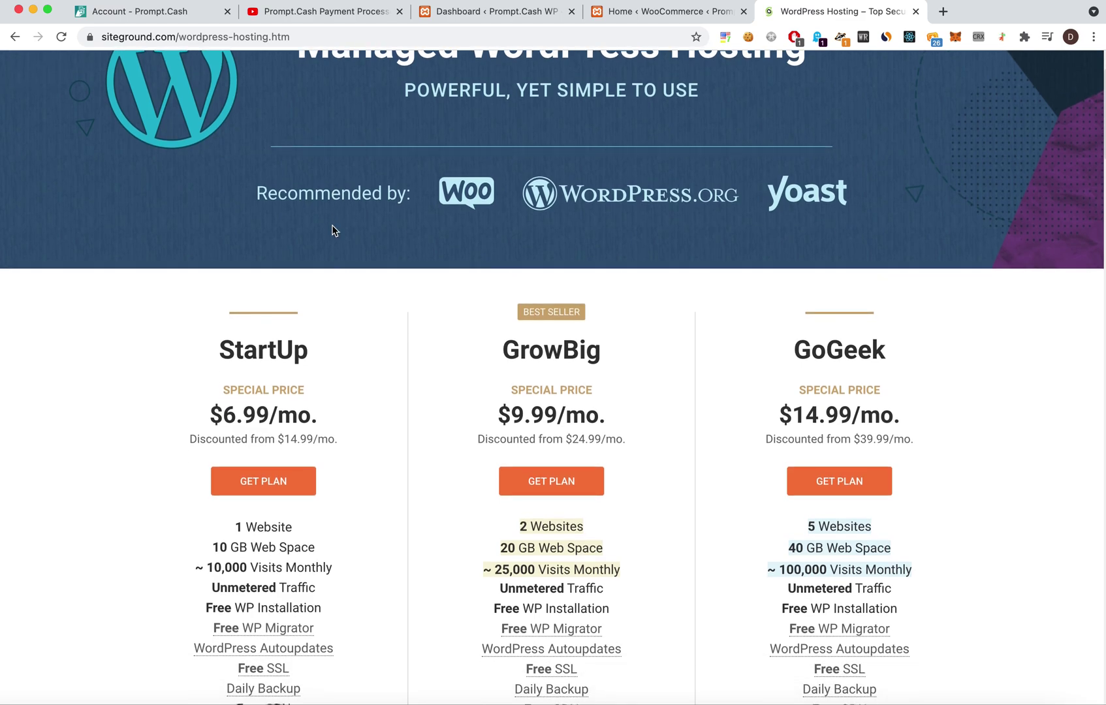
left_click_drag(206, 352, 339, 434)
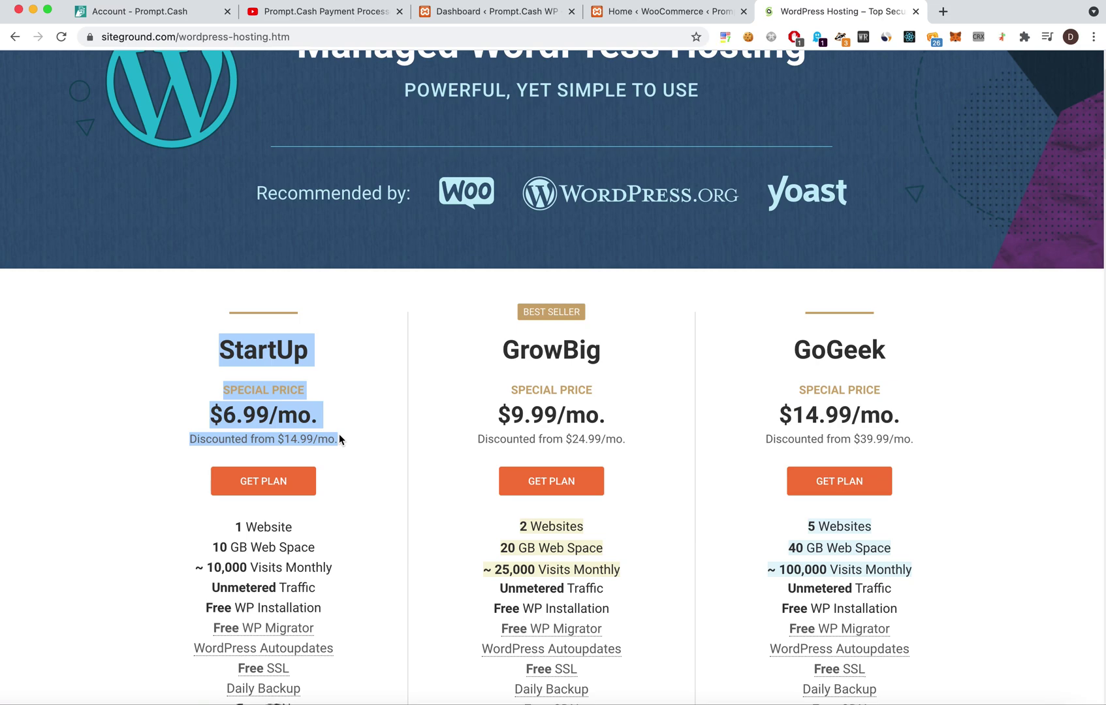
scroll(340, 435, "down", 3)
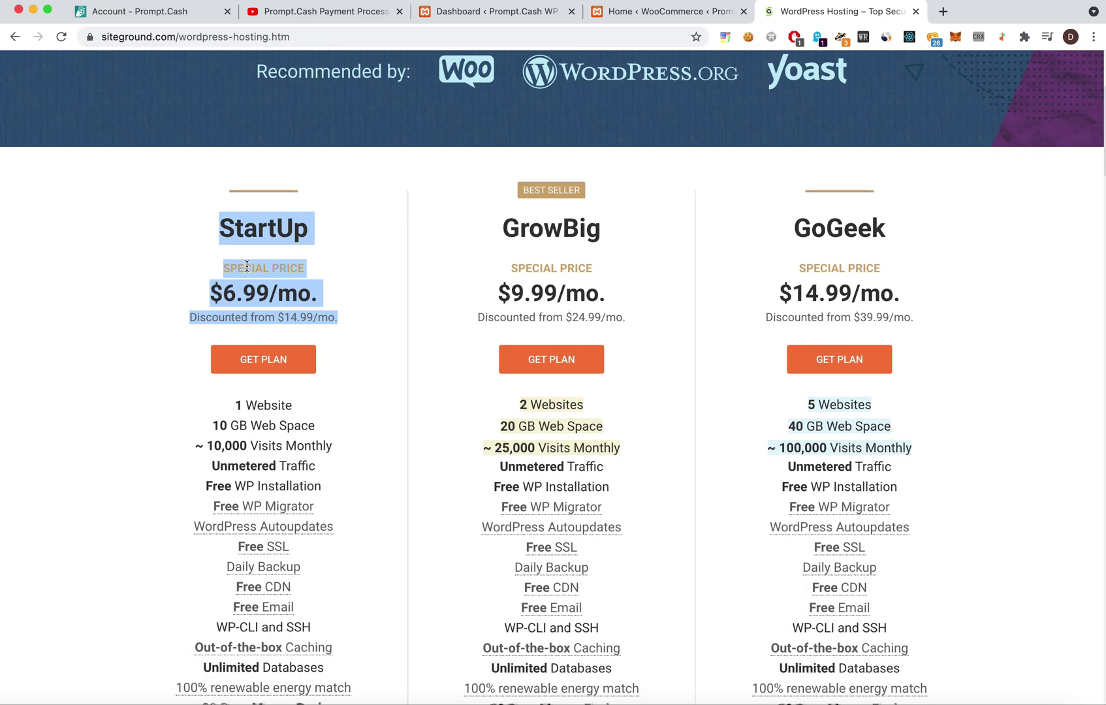
- Switch to the local WordPress admin site and search for new plugins matching "prompt.cash"
left_click(496, 13)
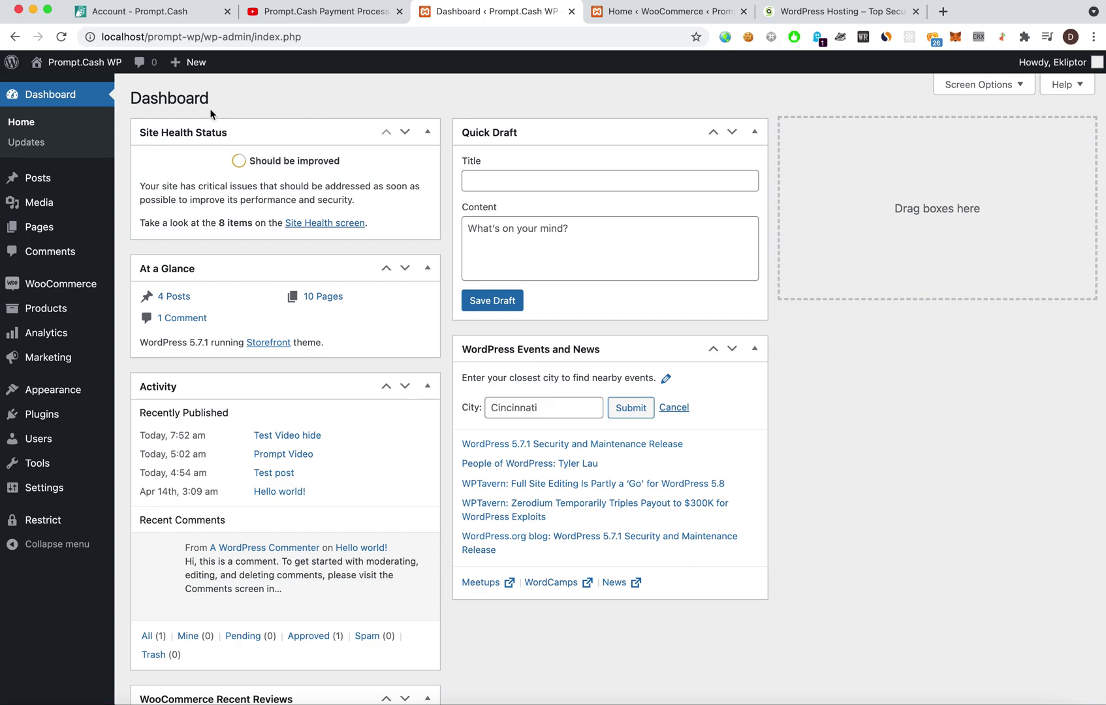
double_click(126, 36)
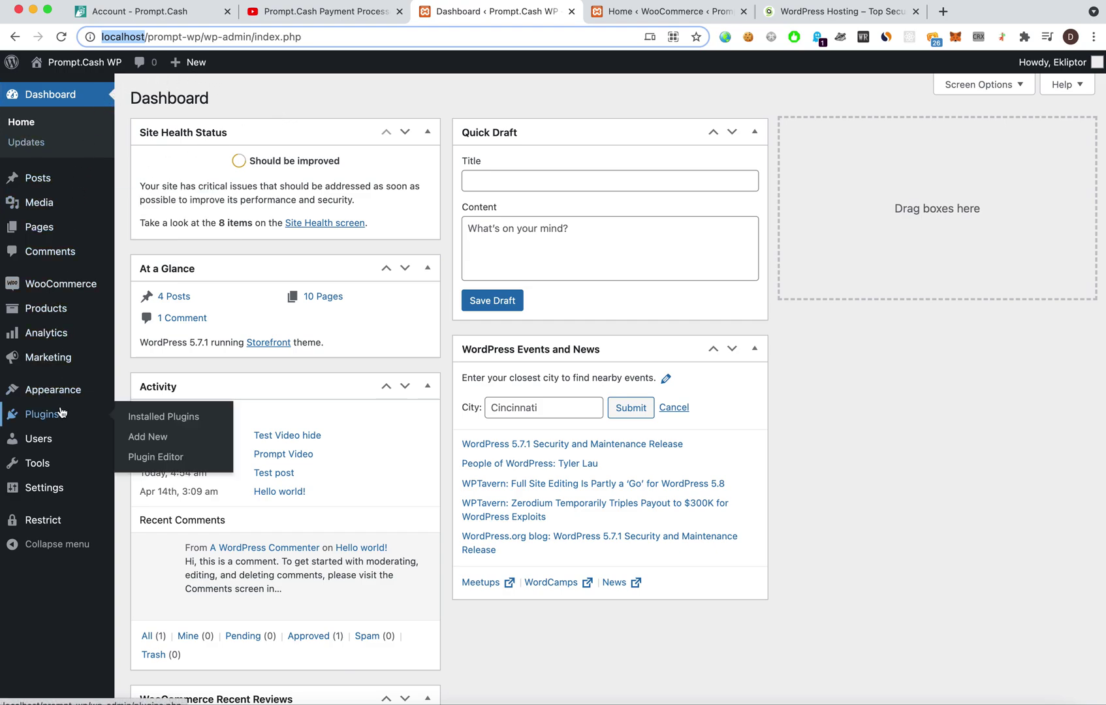
mouse_move(56, 428)
left_click(145, 437)
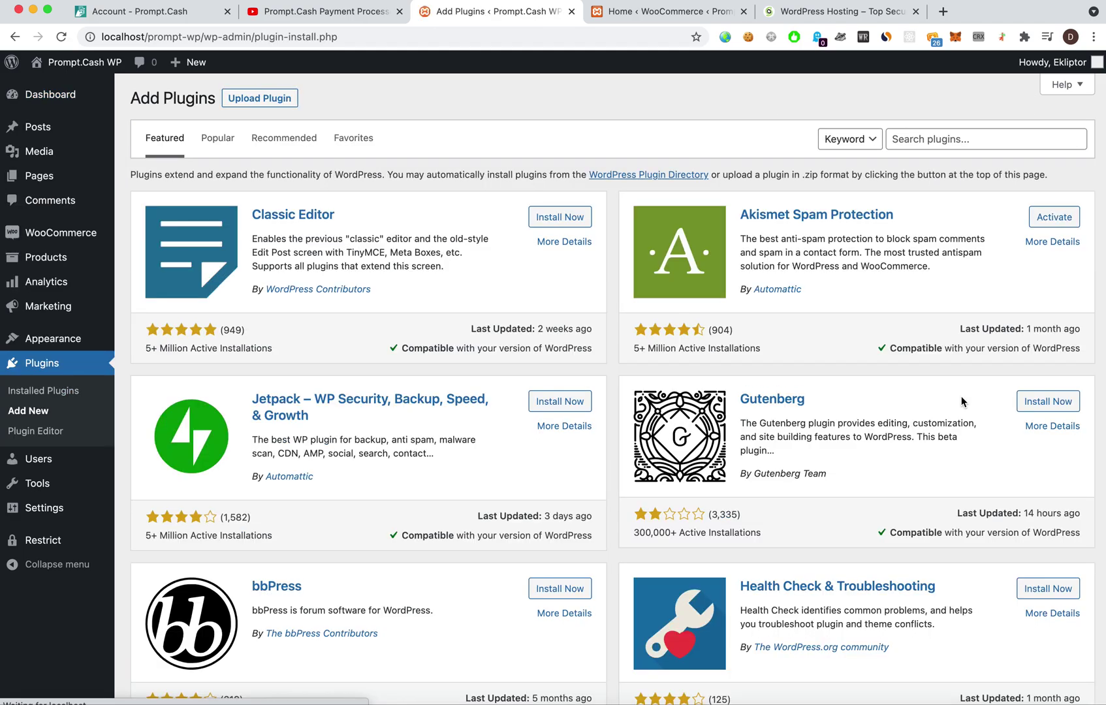
left_click(936, 132)
type("prompt.cash")
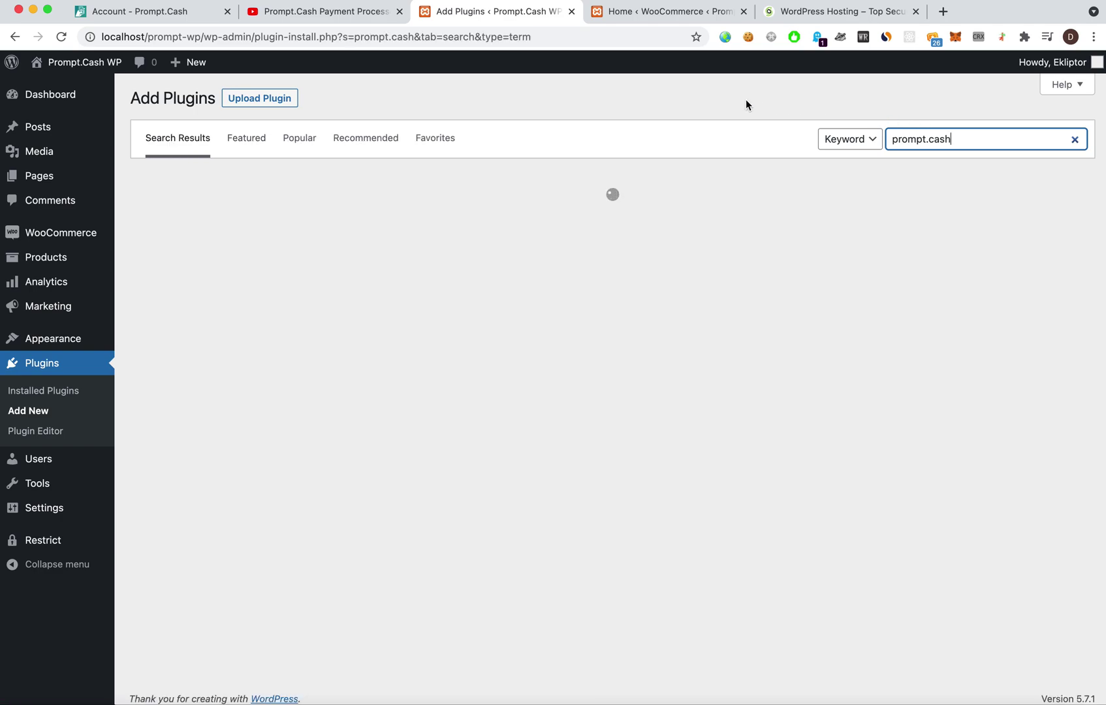
- Install and activate the Prompt.Cash plugin, and open its settings at the API tokens section
left_click(540, 218)
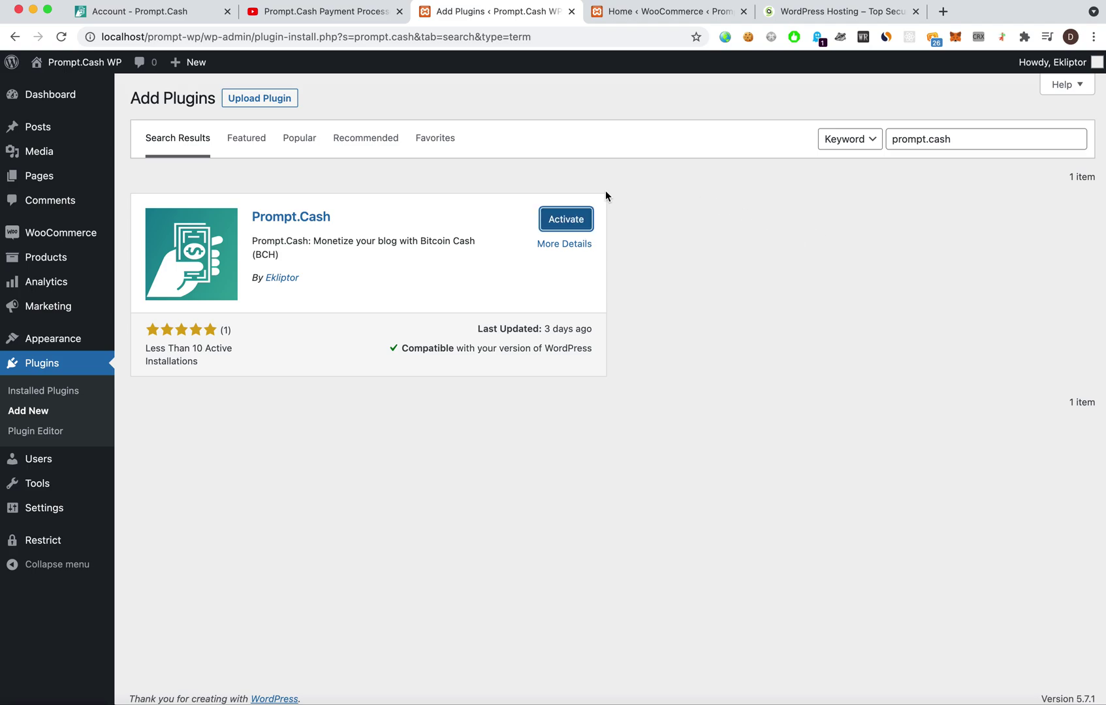
left_click(581, 220)
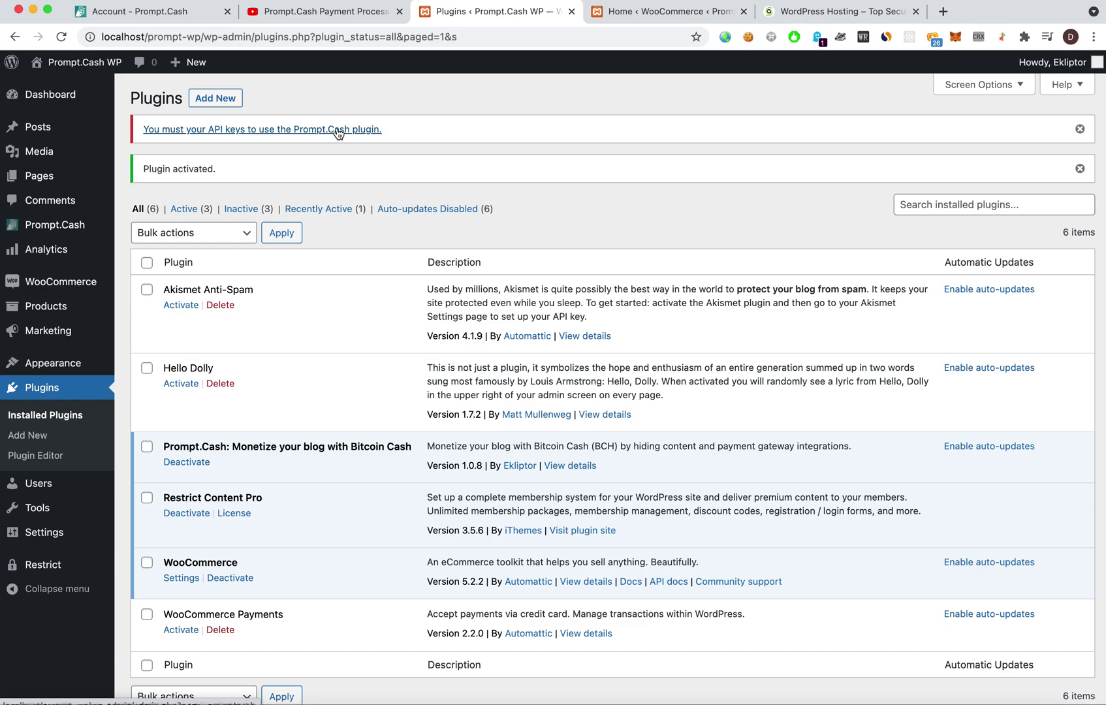
left_click(275, 130)
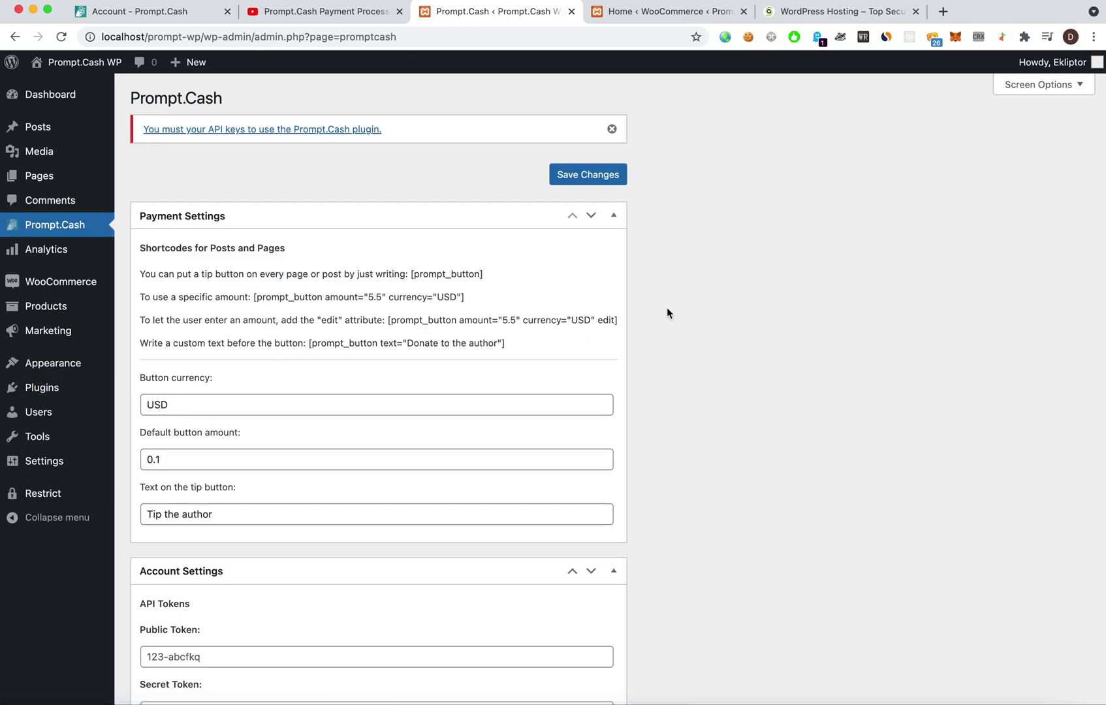
scroll(667, 309, "down", 9)
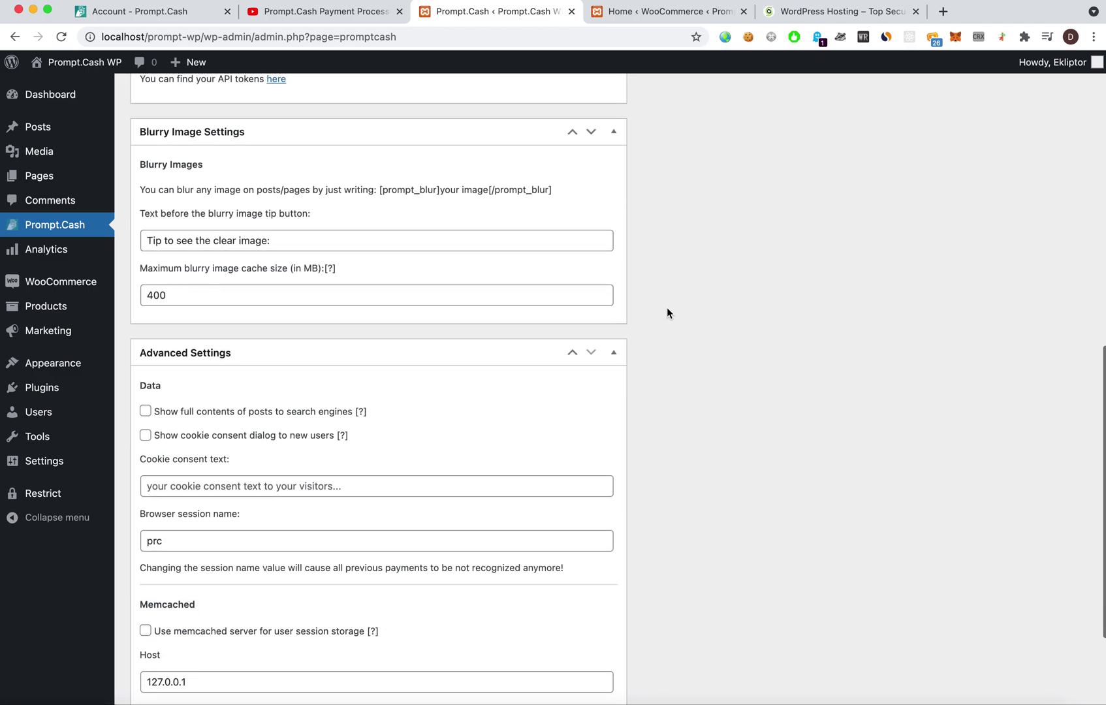
scroll(667, 313, "down", 3)
scroll(666, 313, "up", 2)
scroll(666, 312, "up", 5)
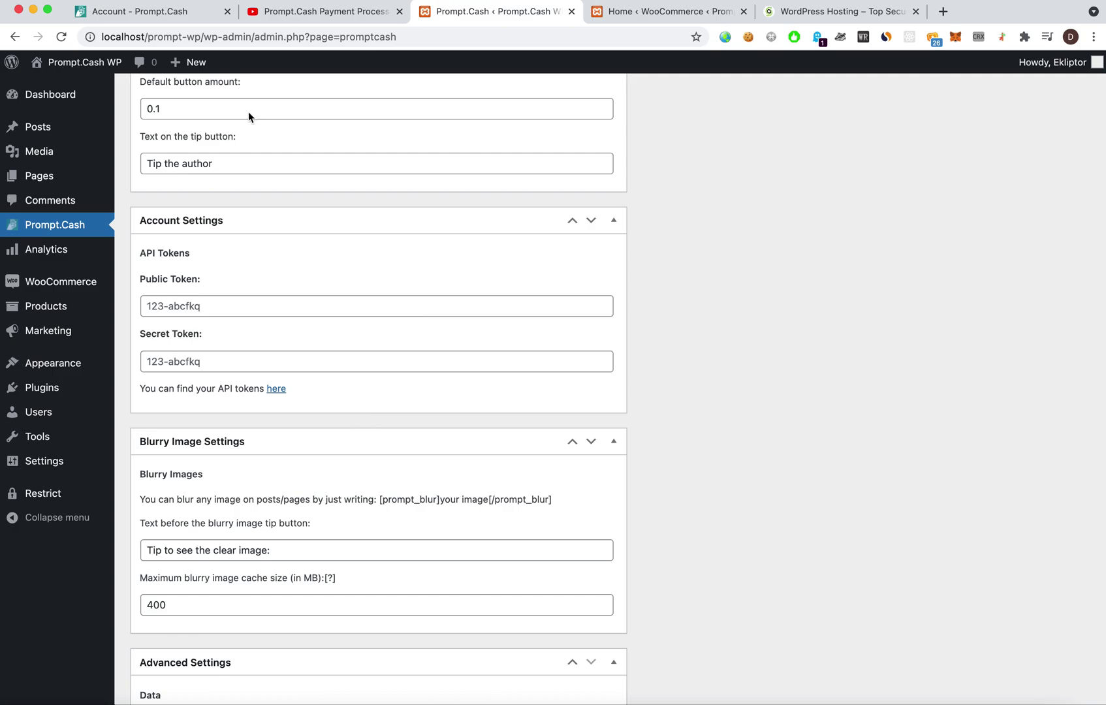
- Copy the public token from the Prompt.Cash account page into the WordPress plugin's Public Token setting
left_click(162, 19)
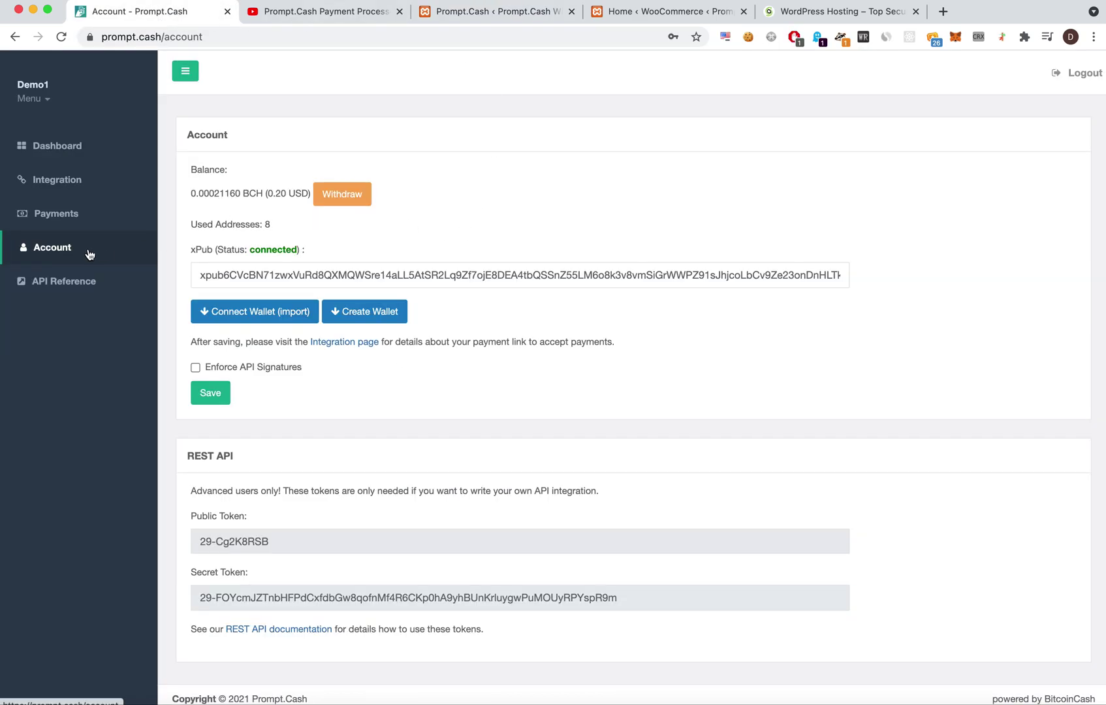
left_click(281, 542)
key("super+a")
key("super+c")
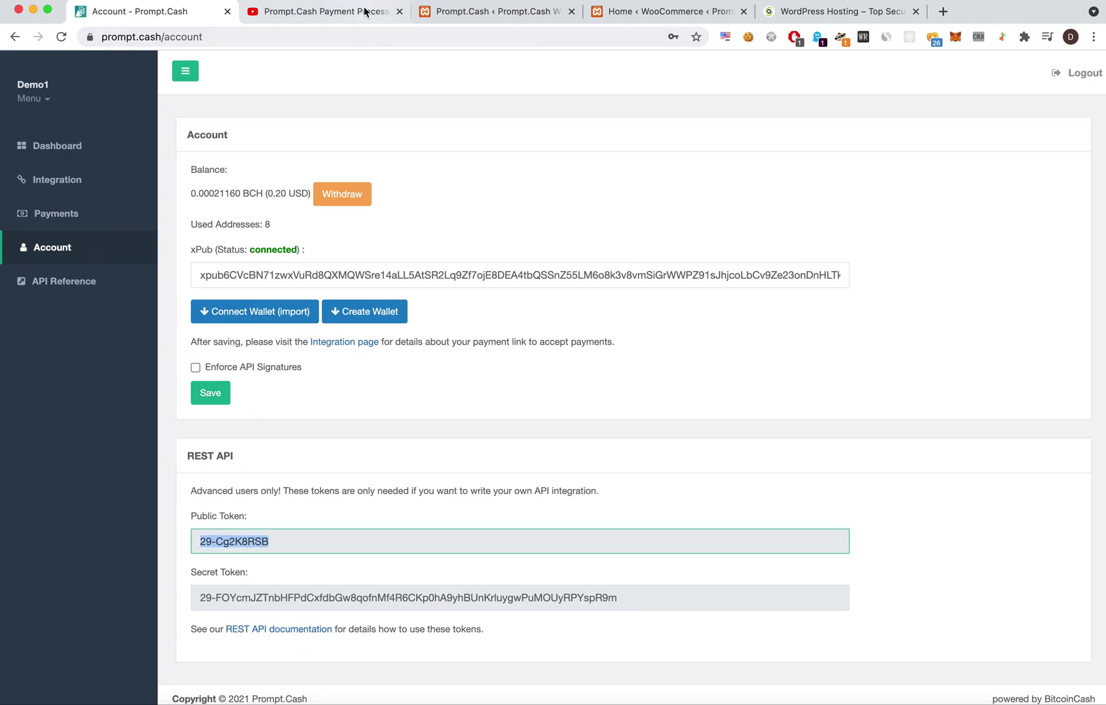
left_click(451, 9)
left_click(264, 306)
key("super+a")
key("super+v")
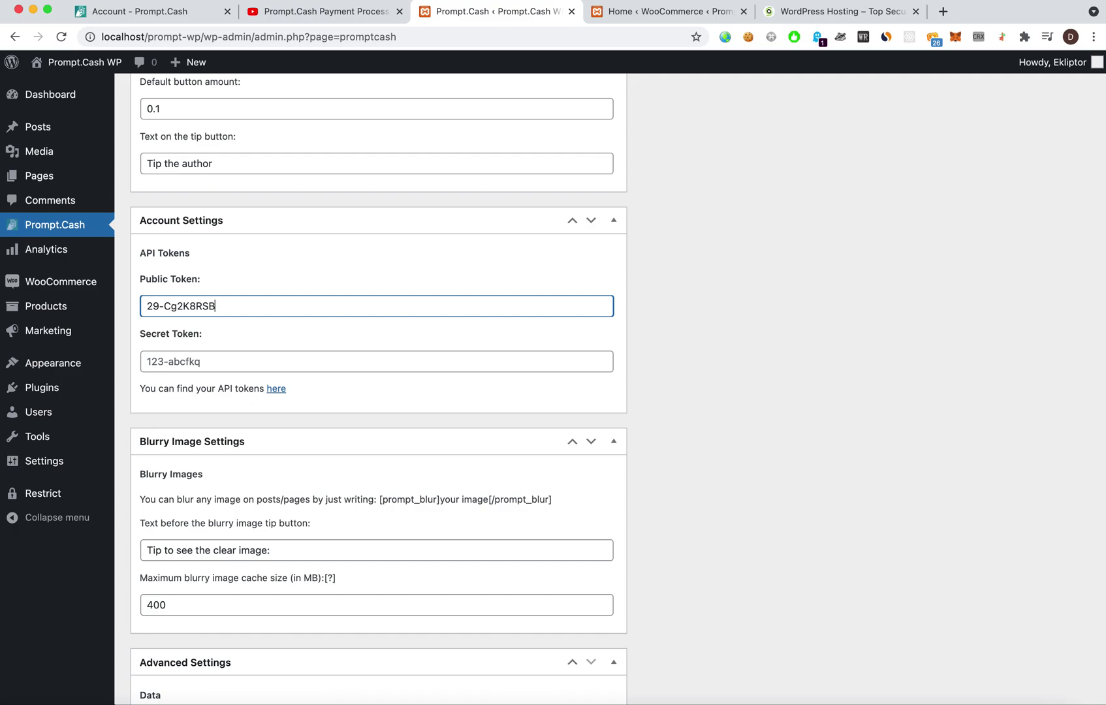
- Copy the secret token from the Prompt.Cash account page into the WordPress plugin's Secret Token setting
left_click(134, 16)
left_click(272, 606)
key("super+a")
key("super+c")
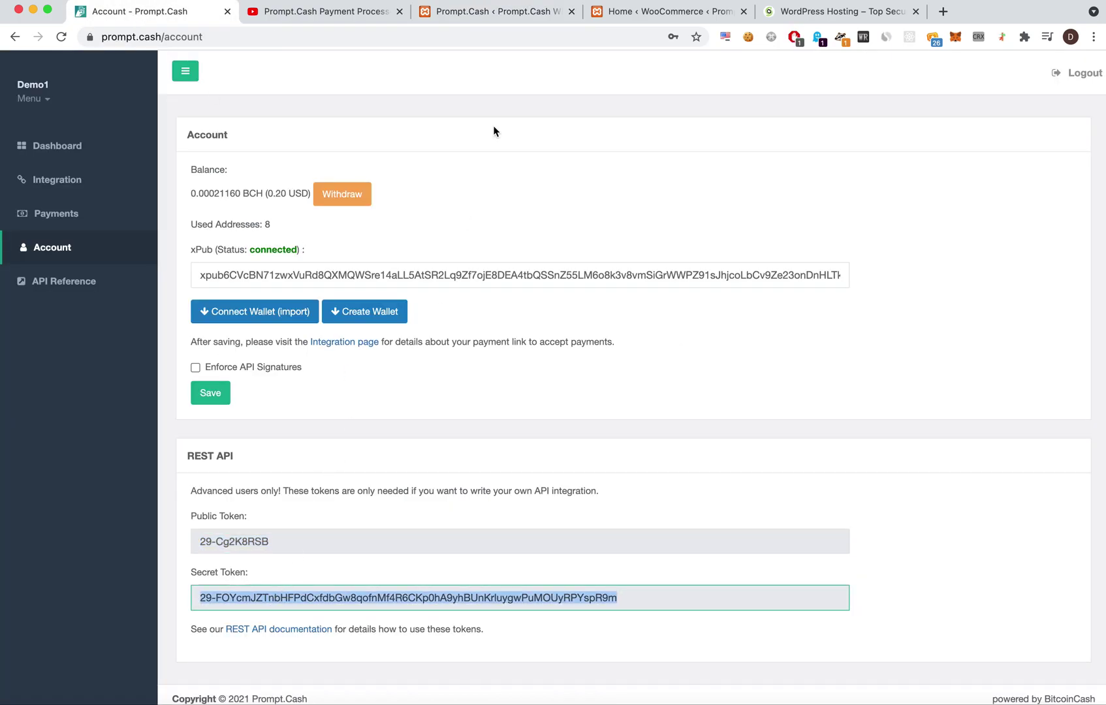
left_click(493, 12)
left_click(325, 361)
key("super+a")
key("super+v")
- Enable showing full contents of posts to search engines and save the plugin settings
scroll(382, 555, "down", 5)
left_click(330, 496)
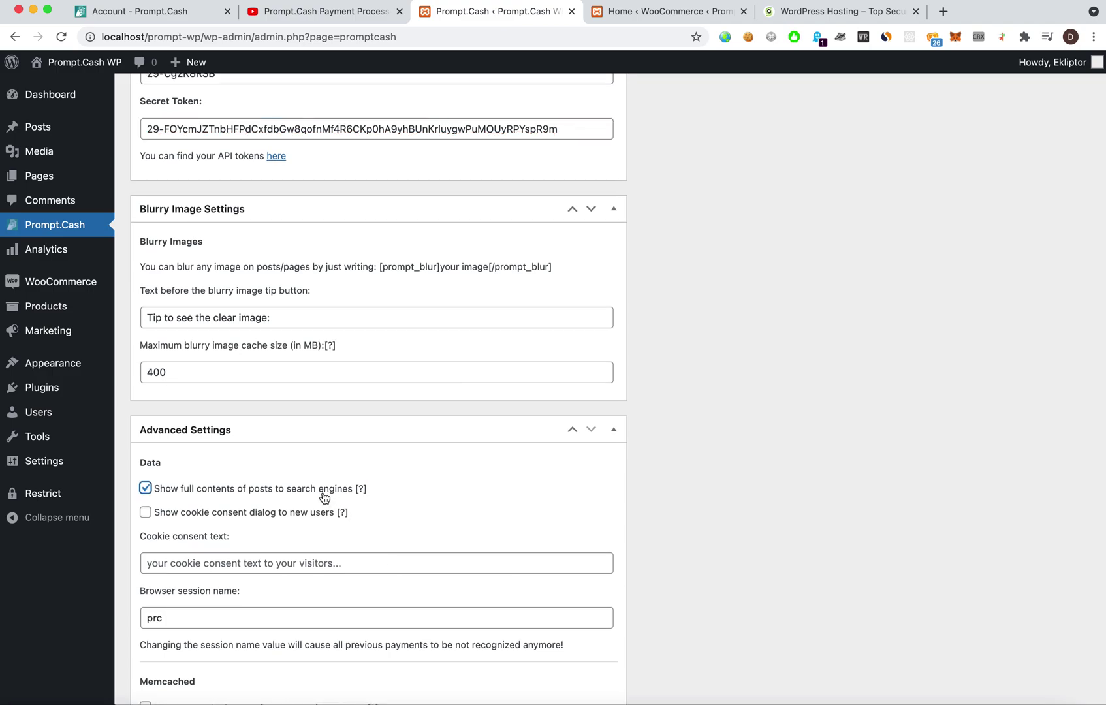
scroll(663, 486, "down", 4)
scroll(663, 486, "up", 15)
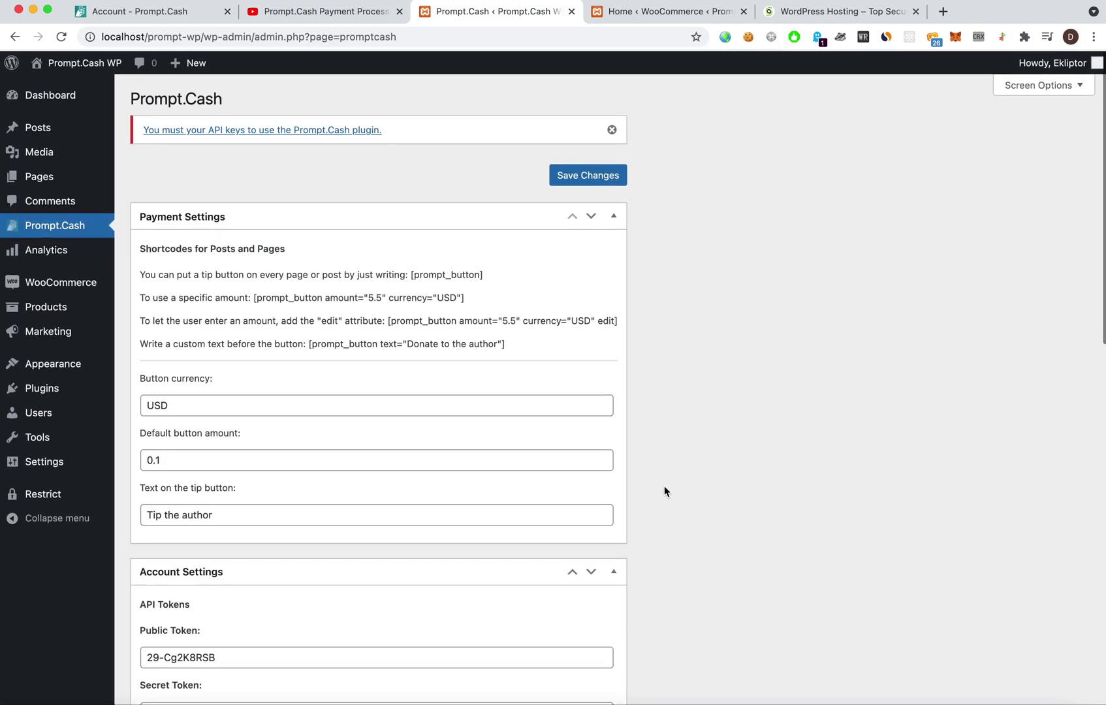
left_click(589, 174)
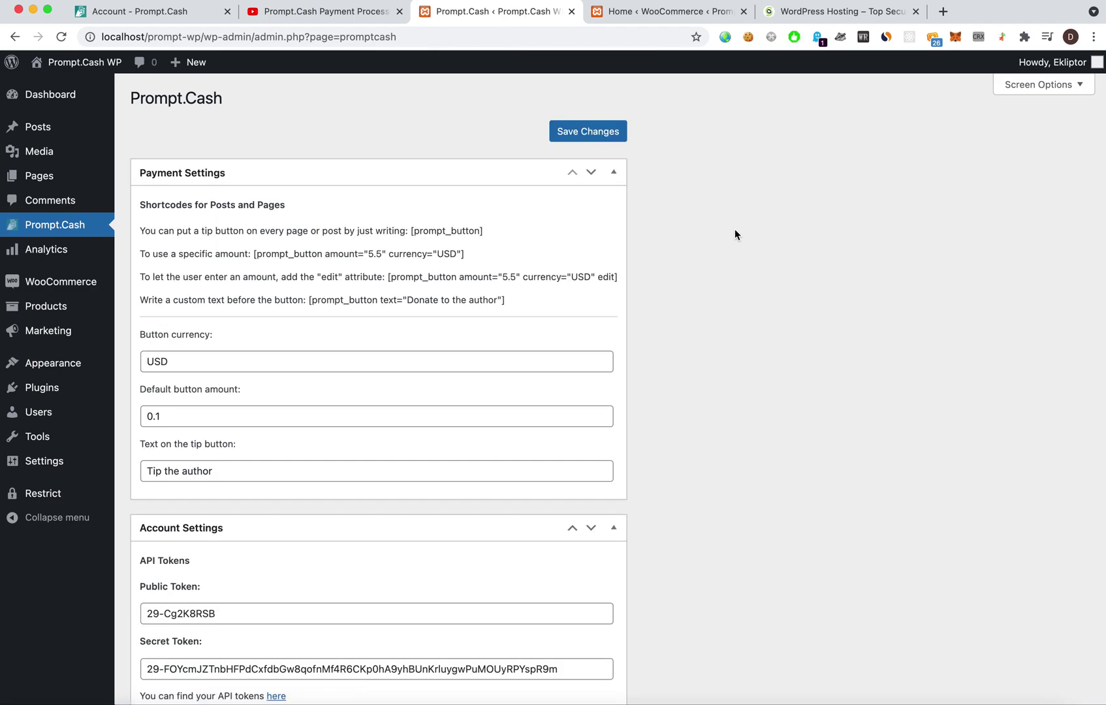
- Review the plugin's shortcode examples for tip buttons with a fixed or editable amount and for blurry images
scroll(735, 234, "down", 2)
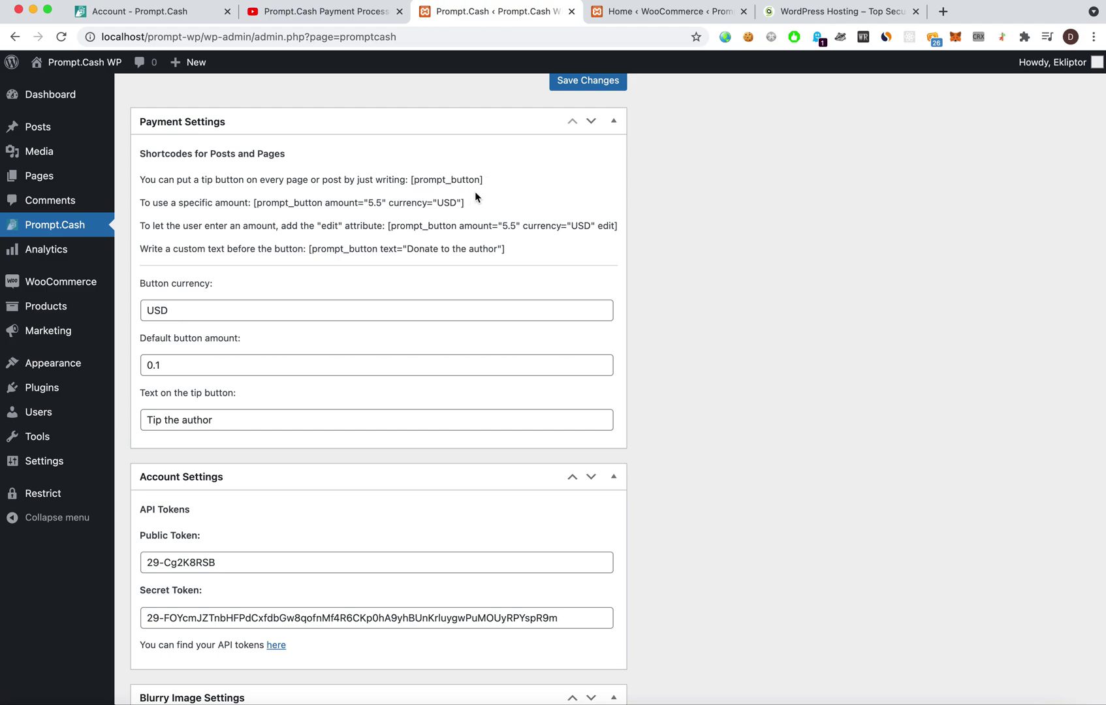
left_click_drag(479, 201, 251, 203)
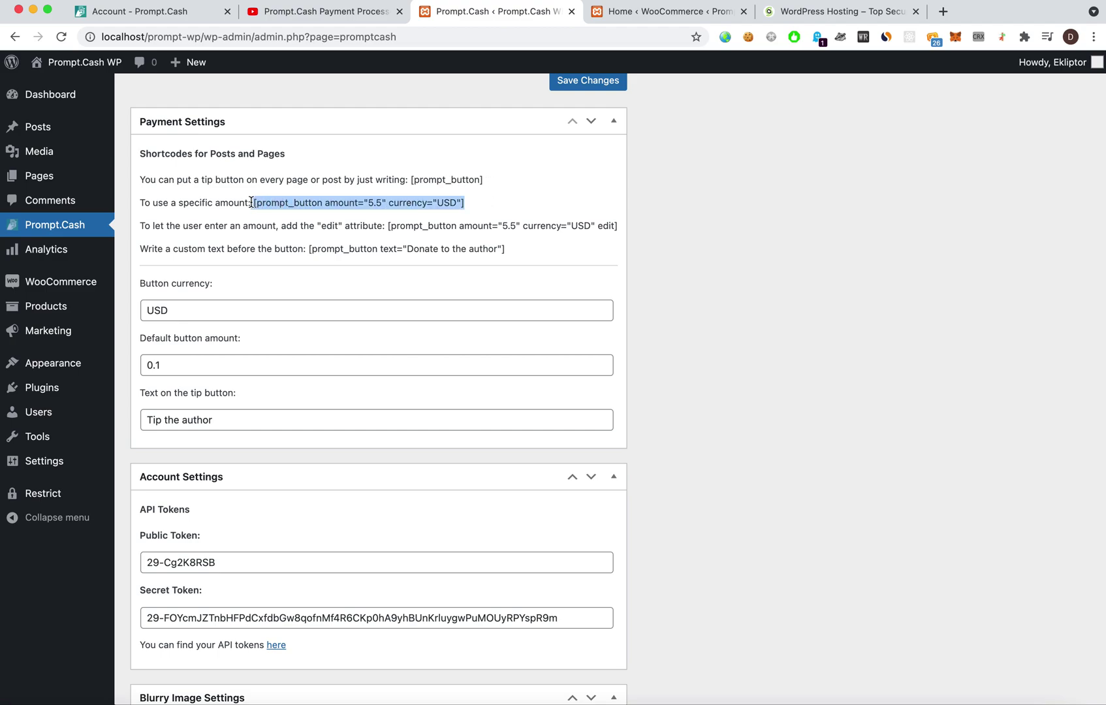
left_click_drag(384, 225, 559, 224)
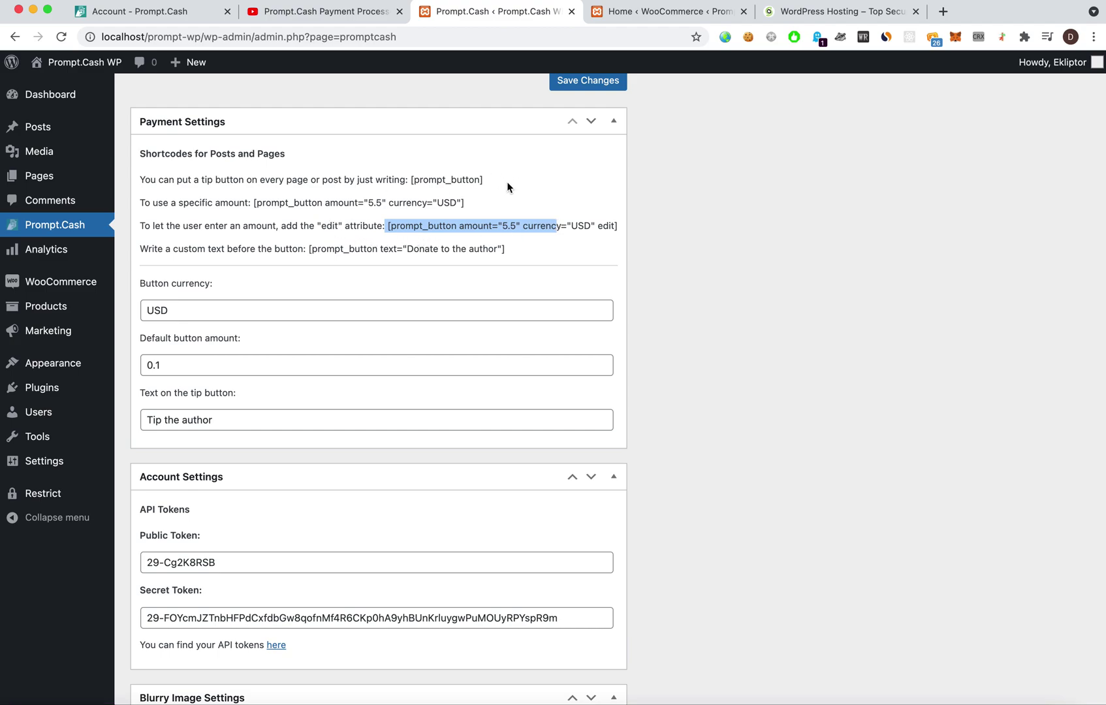
scroll(442, 225, "down", 5)
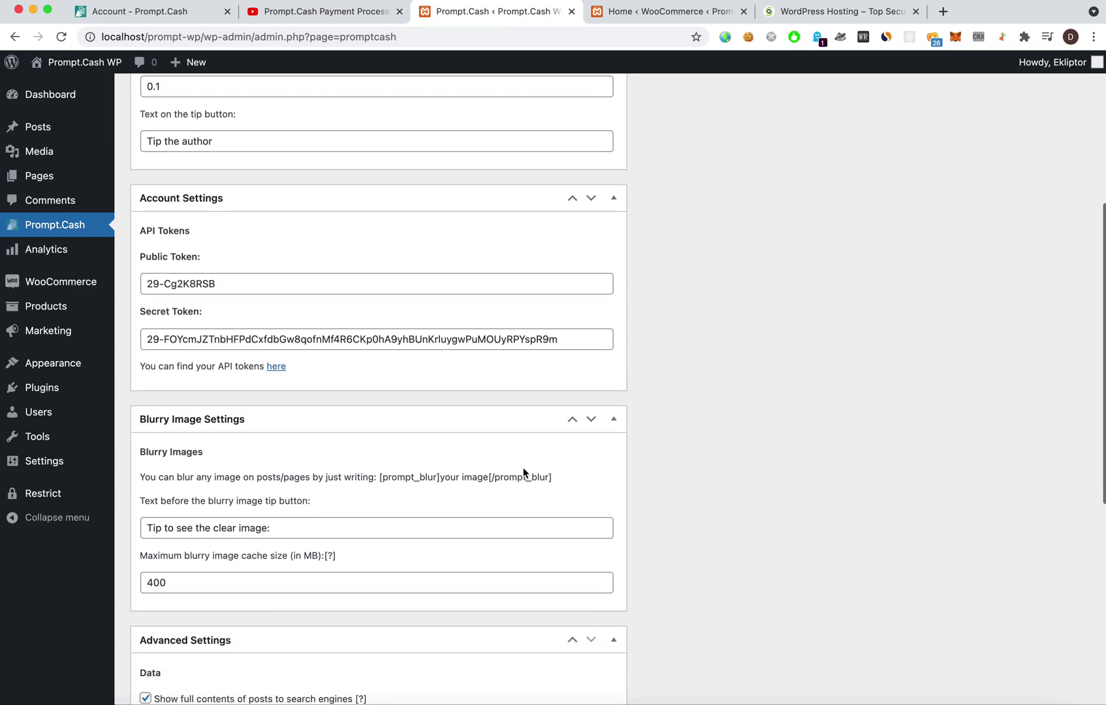
left_click_drag(553, 478, 379, 477)
scroll(752, 460, "down", 3)
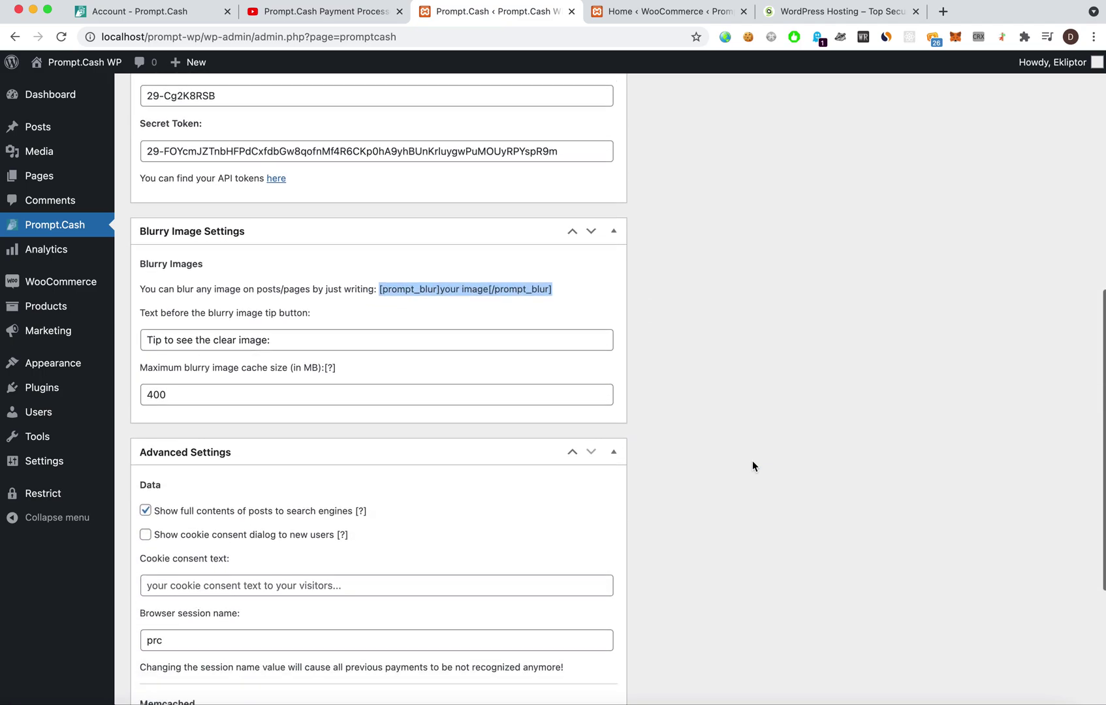
- Create a new post titled "Test video pay"
scroll(751, 461, "up", 8)
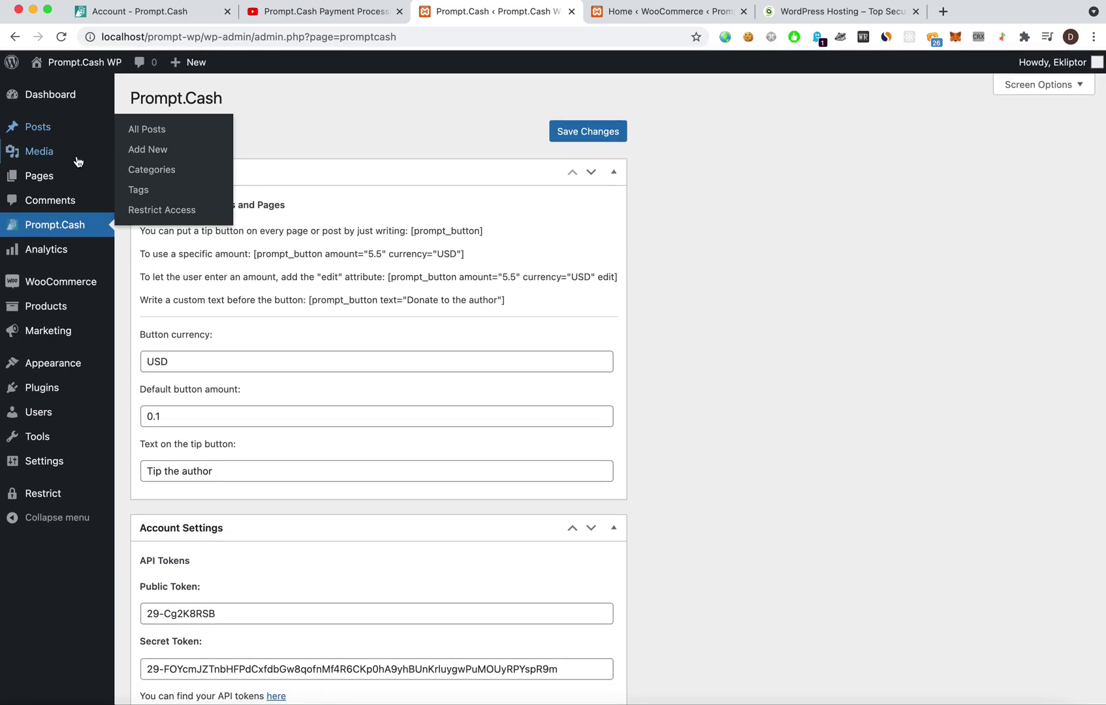
mouse_move(72, 132)
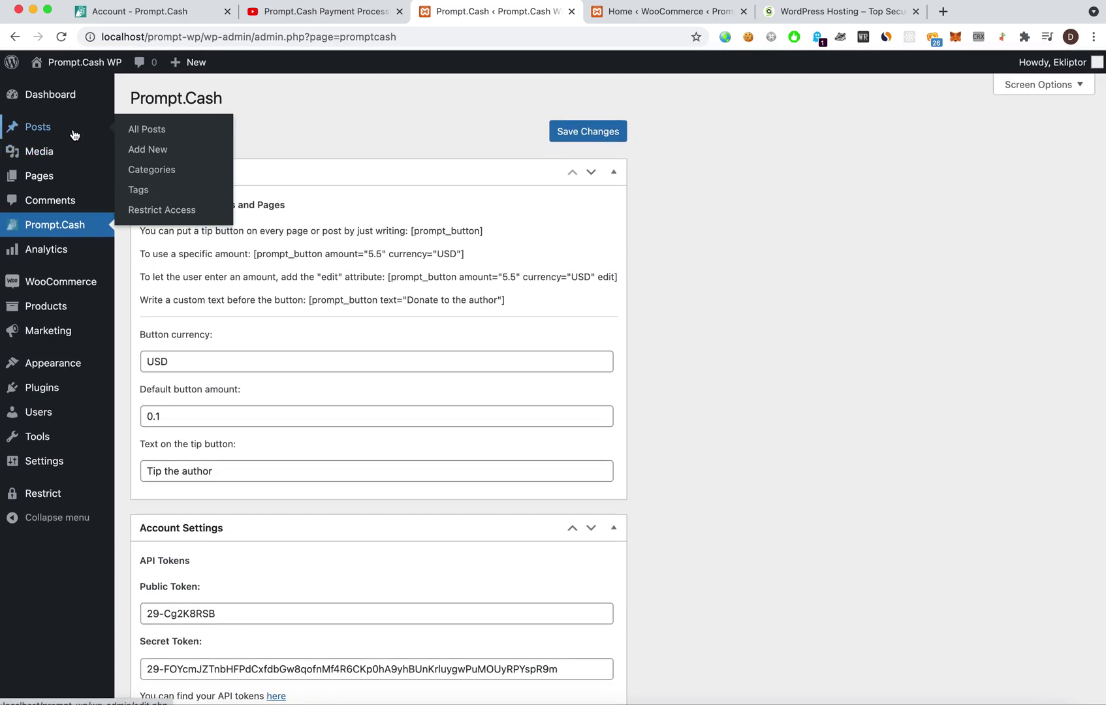
left_click(168, 151)
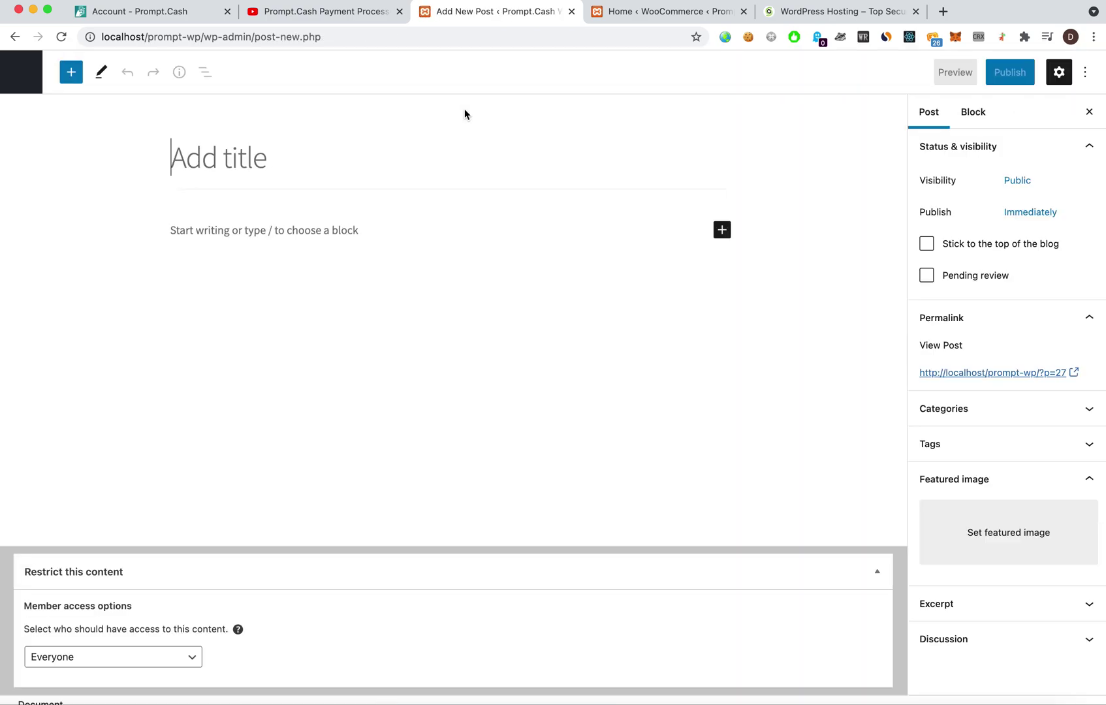
type("Test video pay")
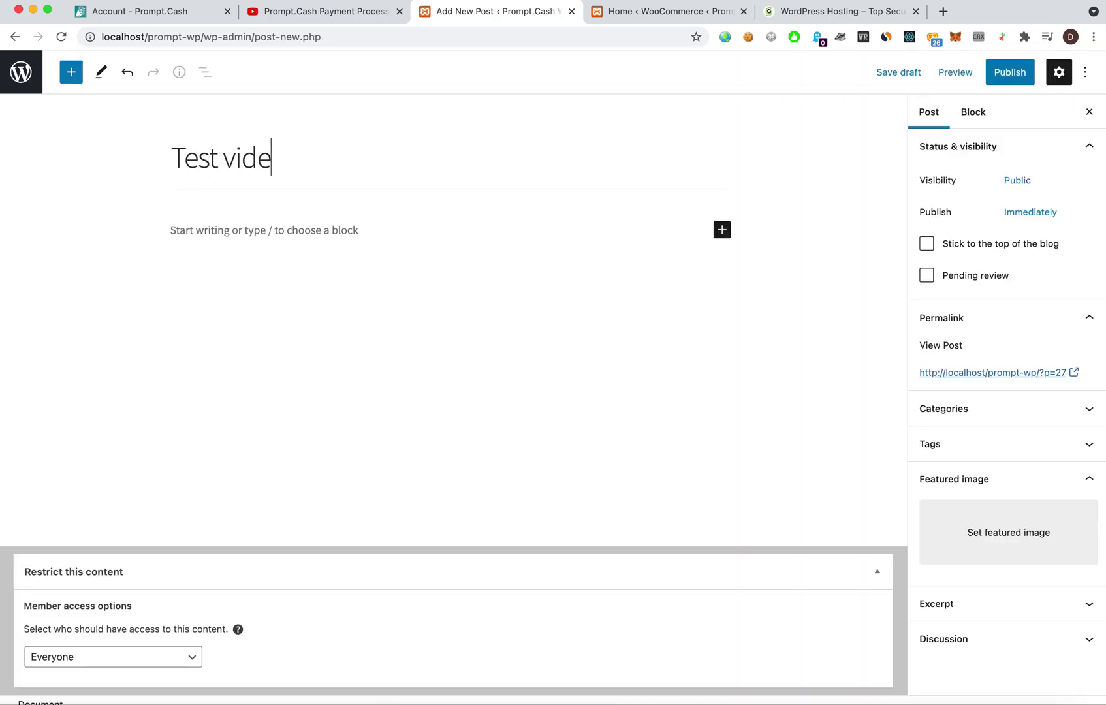
- Add the paragraphs [prompt_hide amount="0.02"] and [/prompt_hide] to the post body, with an empty paragraph between them
left_click(302, 319)
type("[prompt")
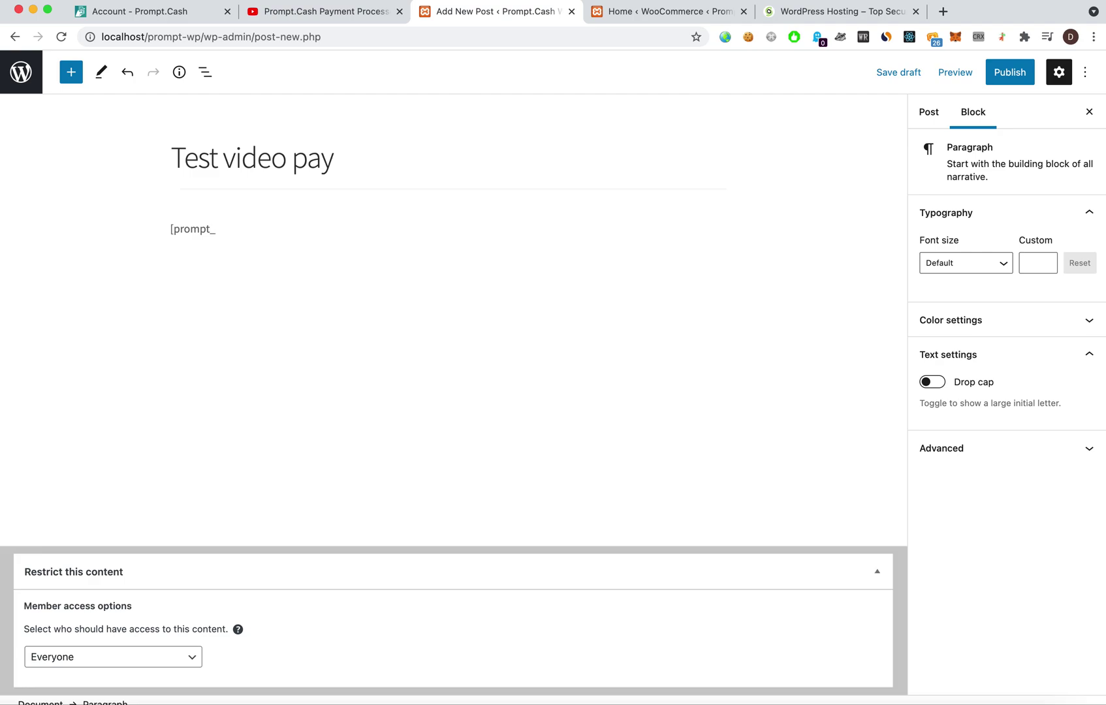
type("_hide")
type(" amount=")
type("\"0.02")
type("prompt")
type("_hide")
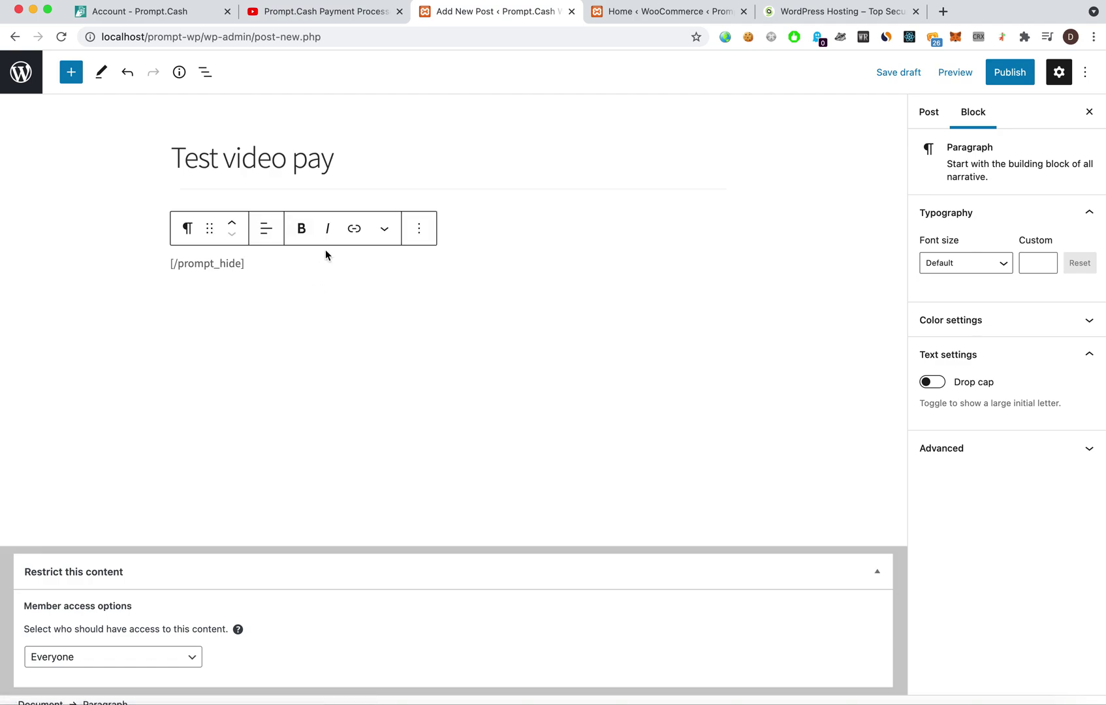
left_click(546, 235)
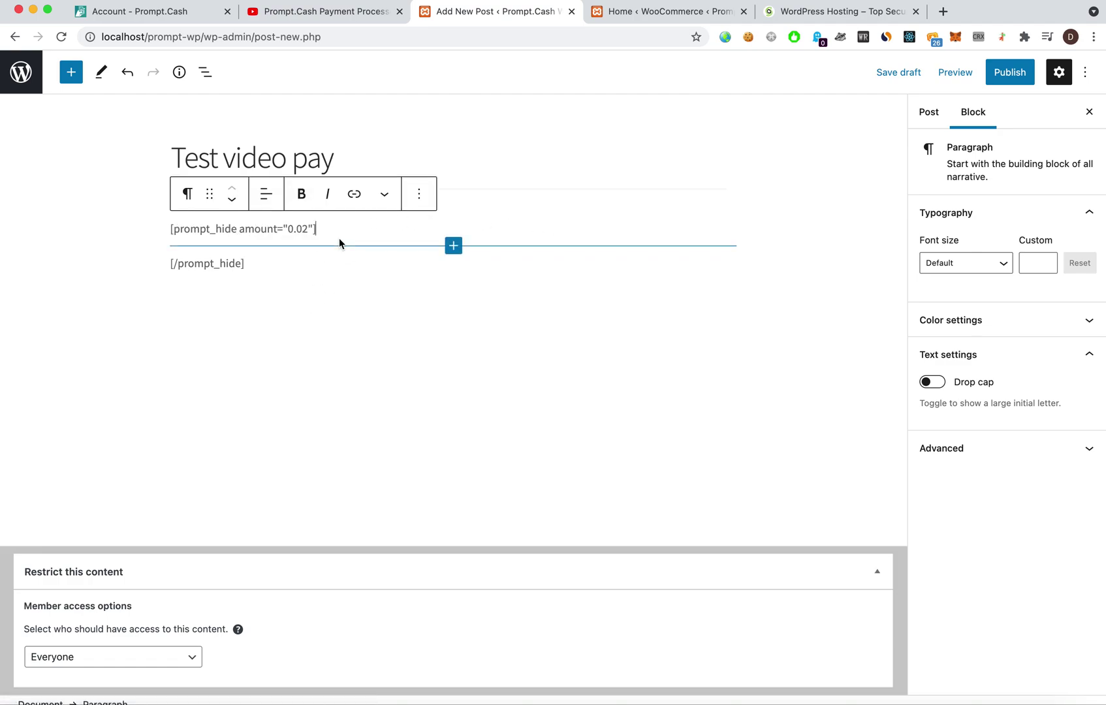
key("Return")
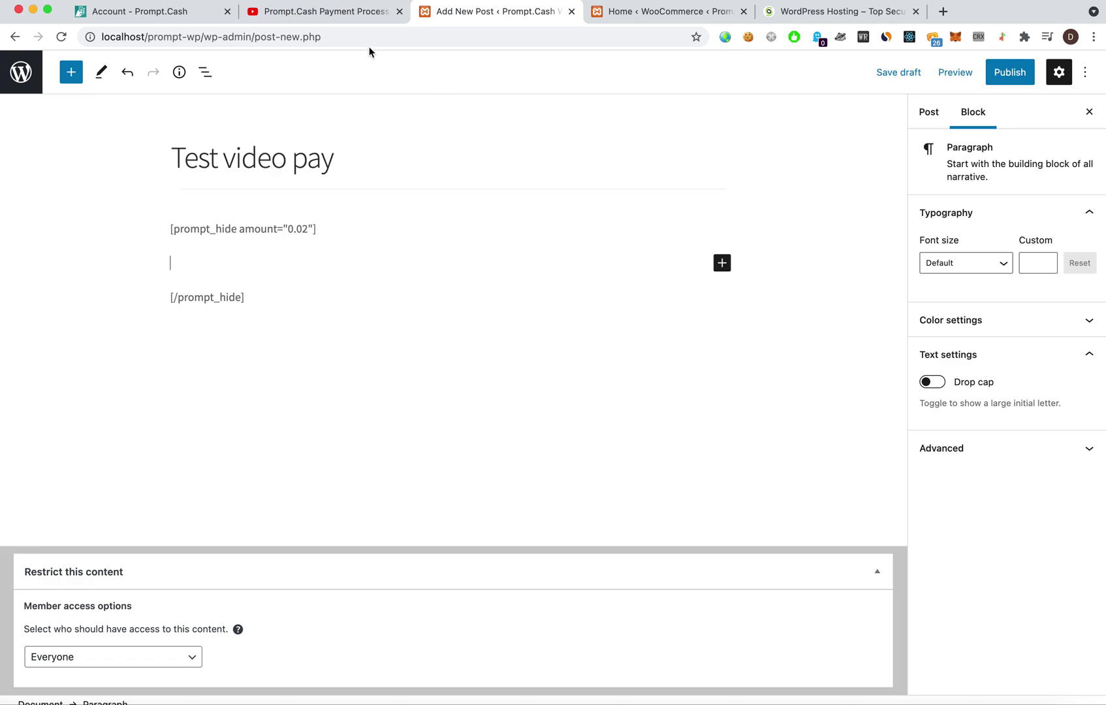
- Copy the YouTube embed code of the "Prompt.Cash Payment Processor Demo" video and paste it into the empty paragraph between the two shortcodes
left_click(341, 17)
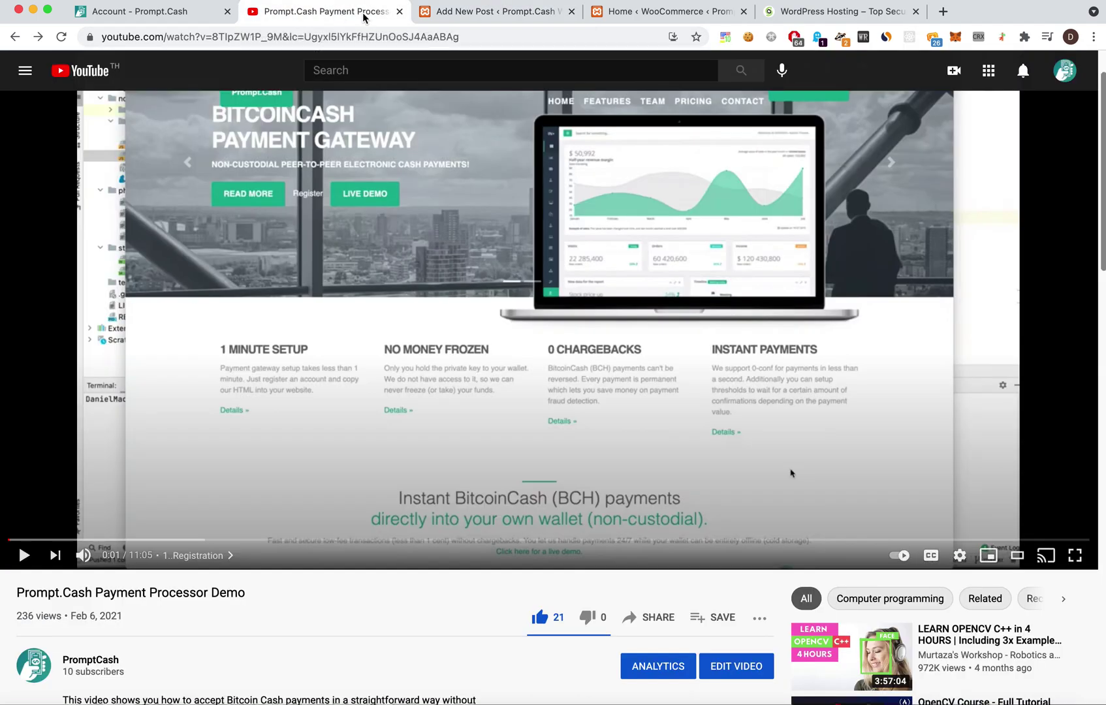
left_click(662, 617)
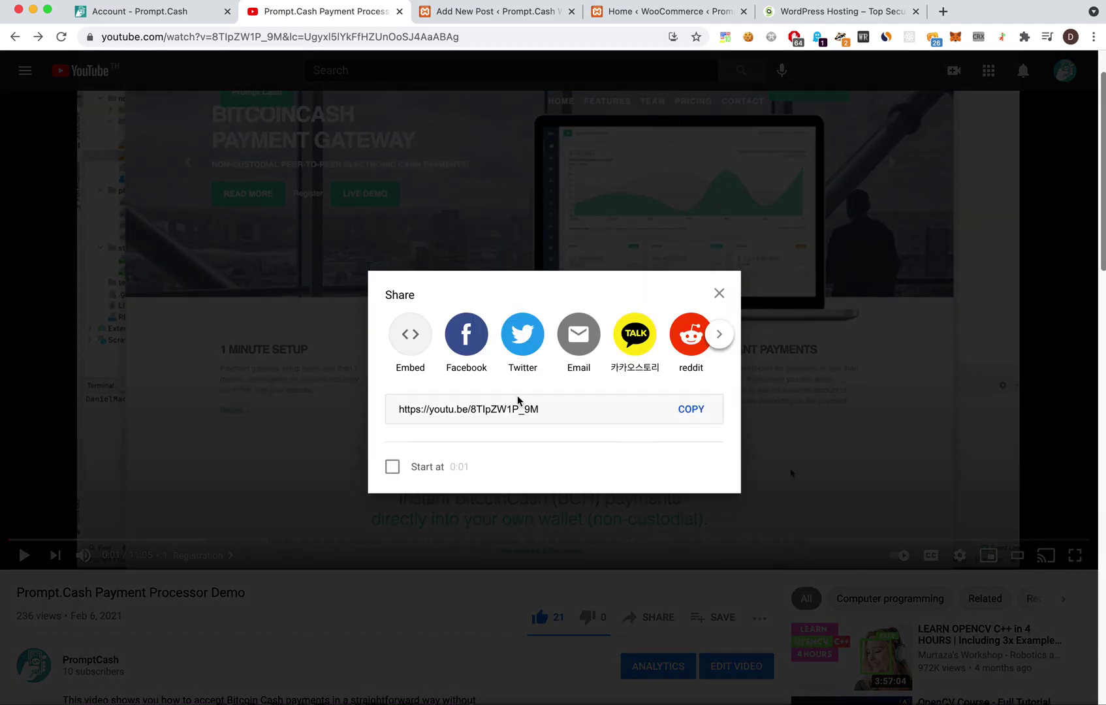
left_click(412, 332)
left_click(766, 312)
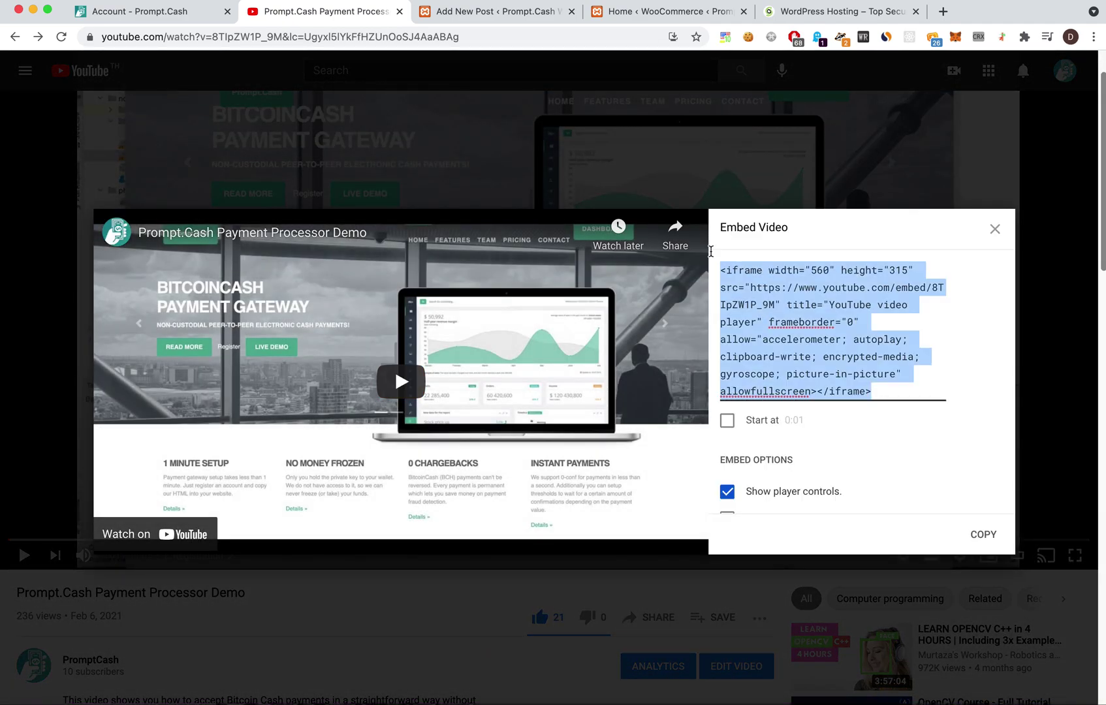
key("super+c")
left_click(431, 18)
key("super+v")
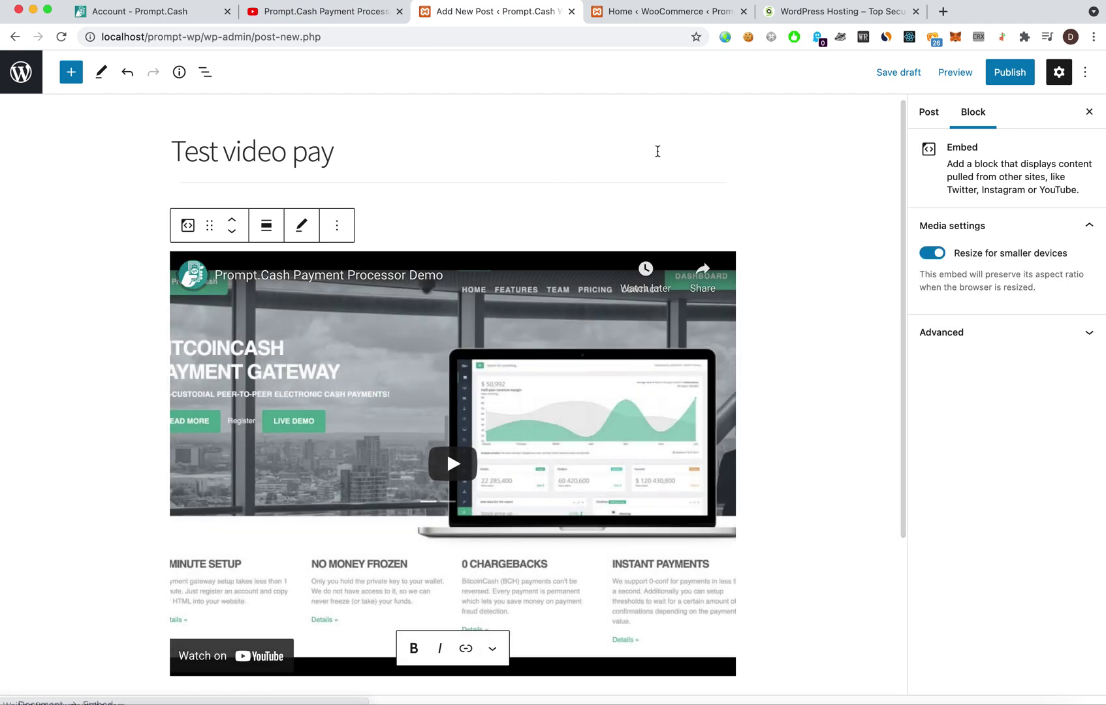
- Publish the "Test video pay" post and open the published page in a new browser tab
left_click(997, 74)
left_click(979, 71)
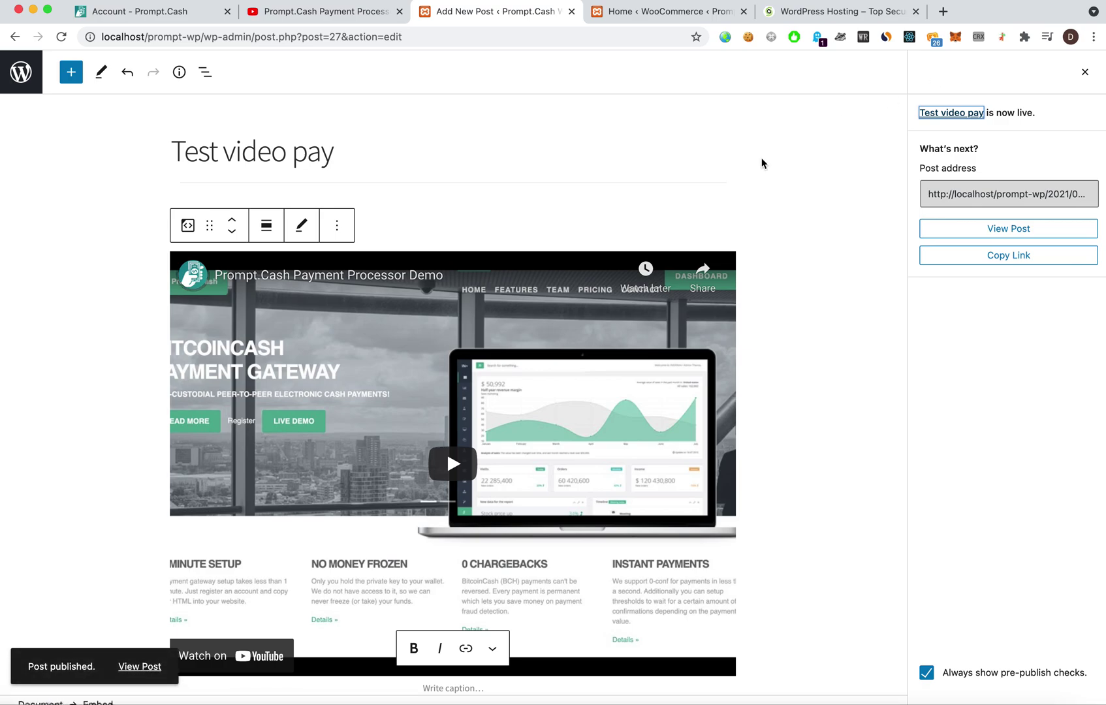
right_click(126, 666)
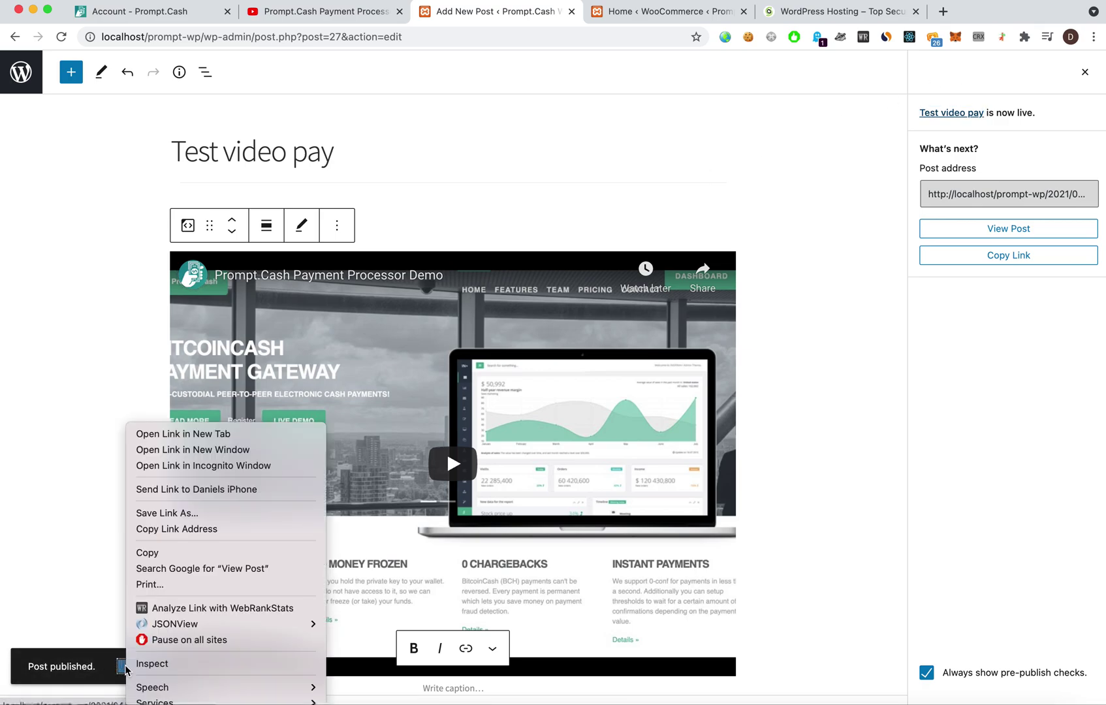
left_click(235, 434)
left_click(621, 11)
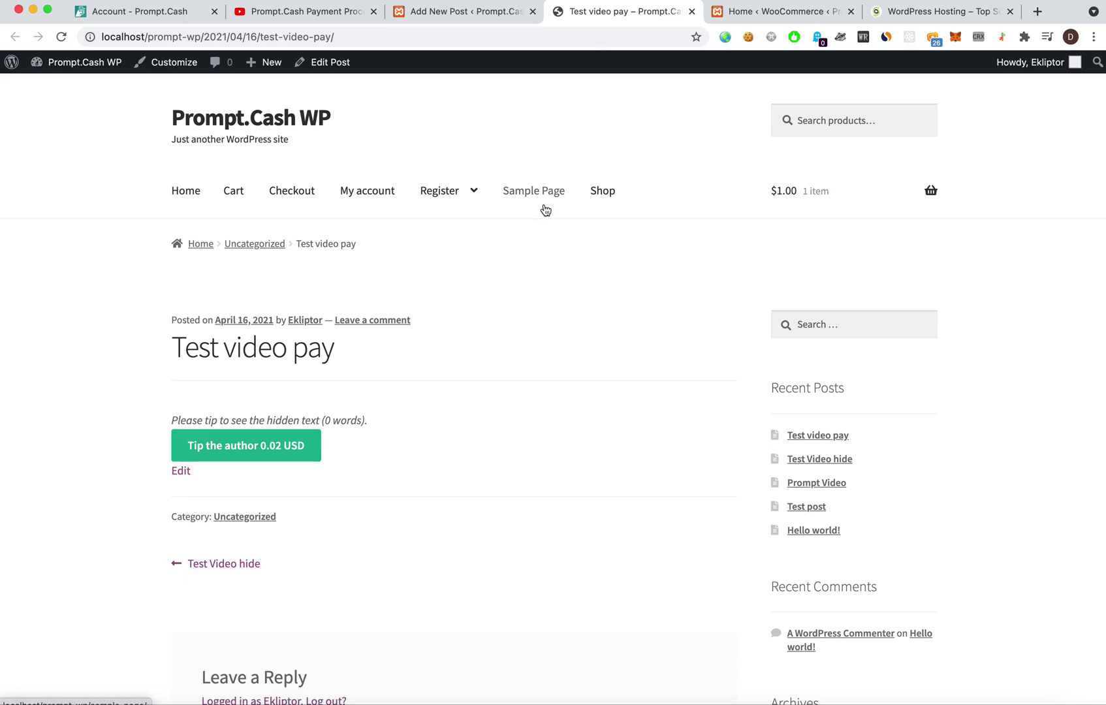
- Start the 0.02 USD tip payment on the "Test video pay" page to unlock the hidden video
scroll(503, 410, "down", 5)
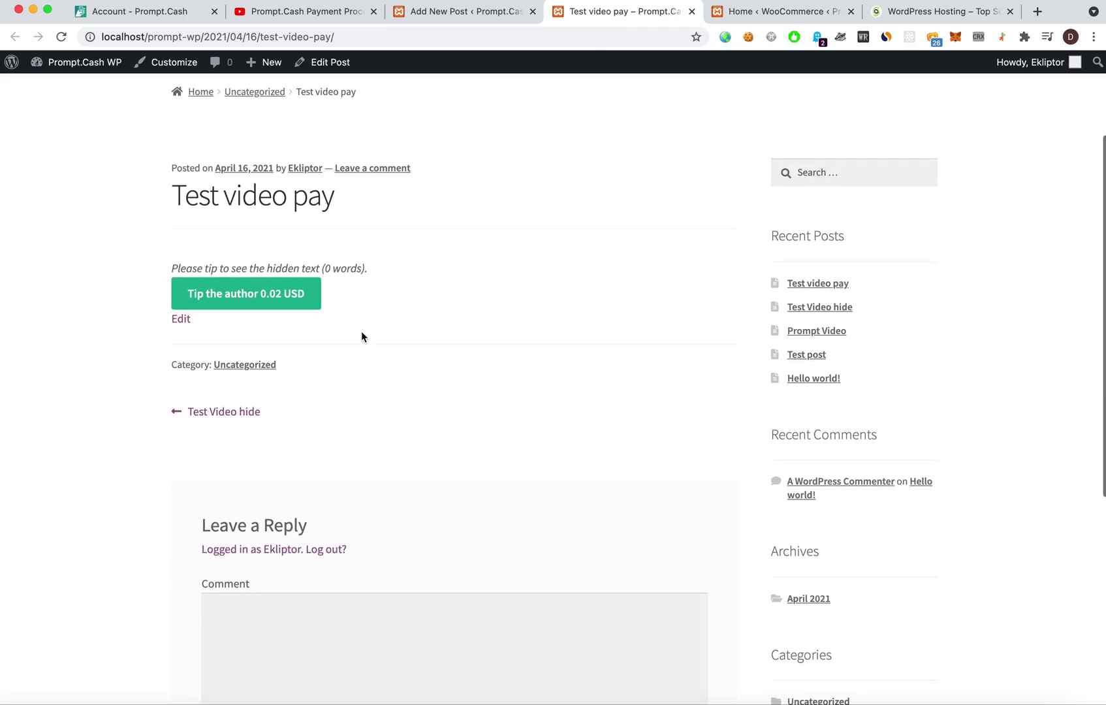
left_click(300, 293)
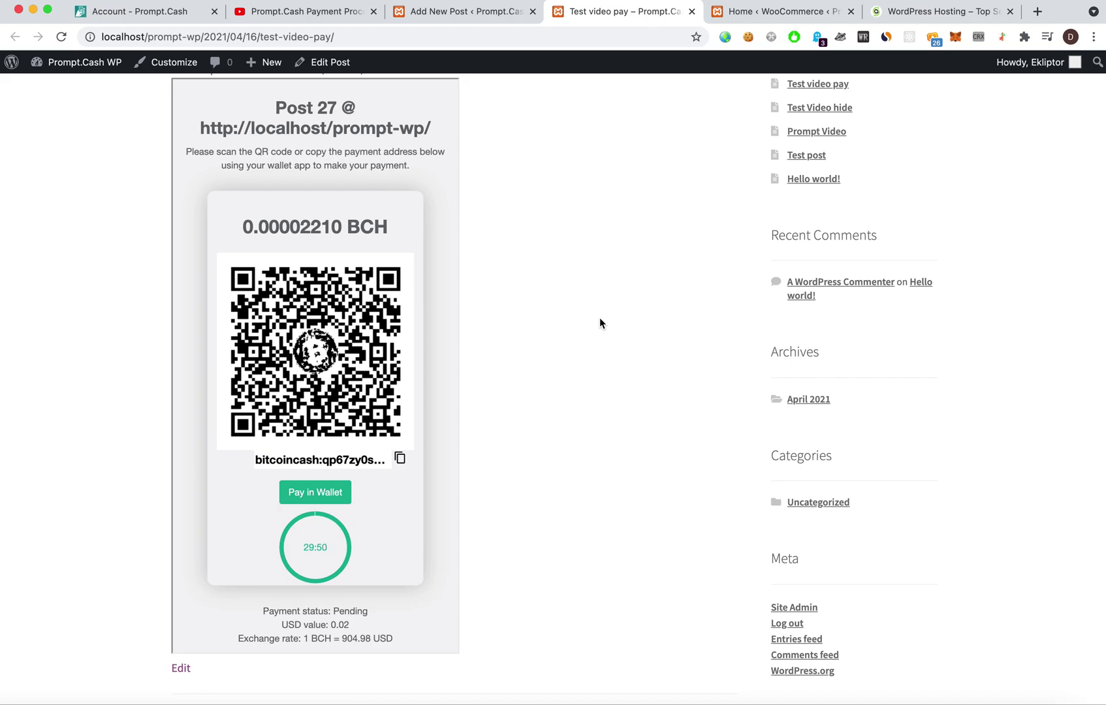
scroll(600, 319, "up", 2)
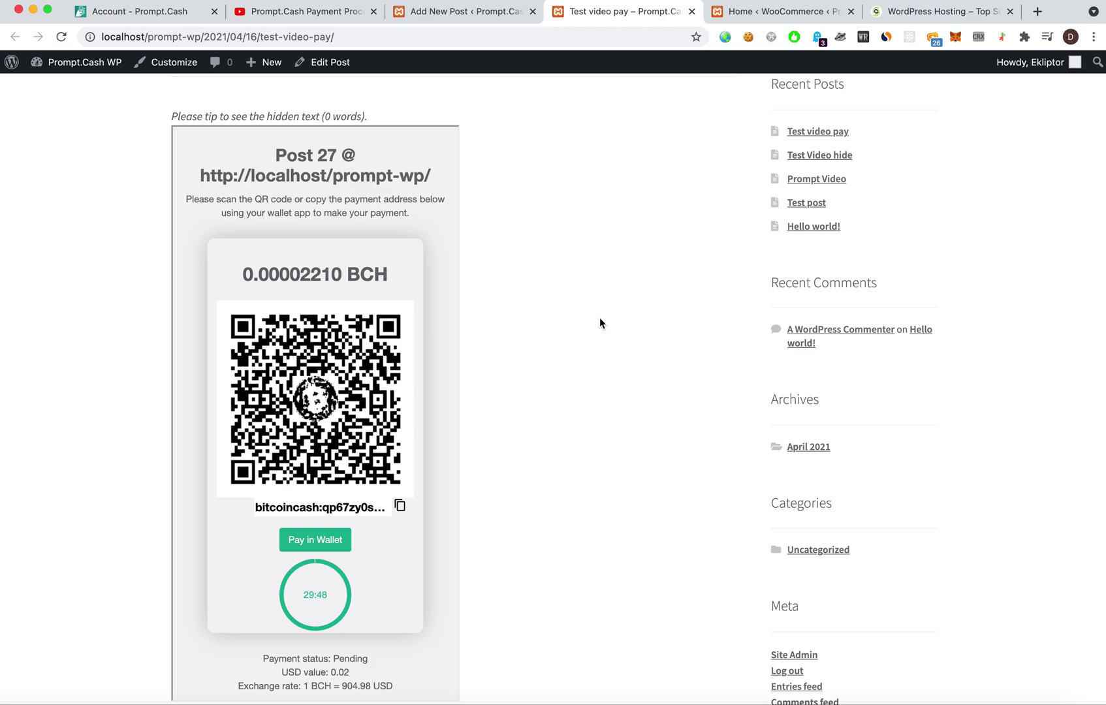
scroll(600, 318, "up", 2)
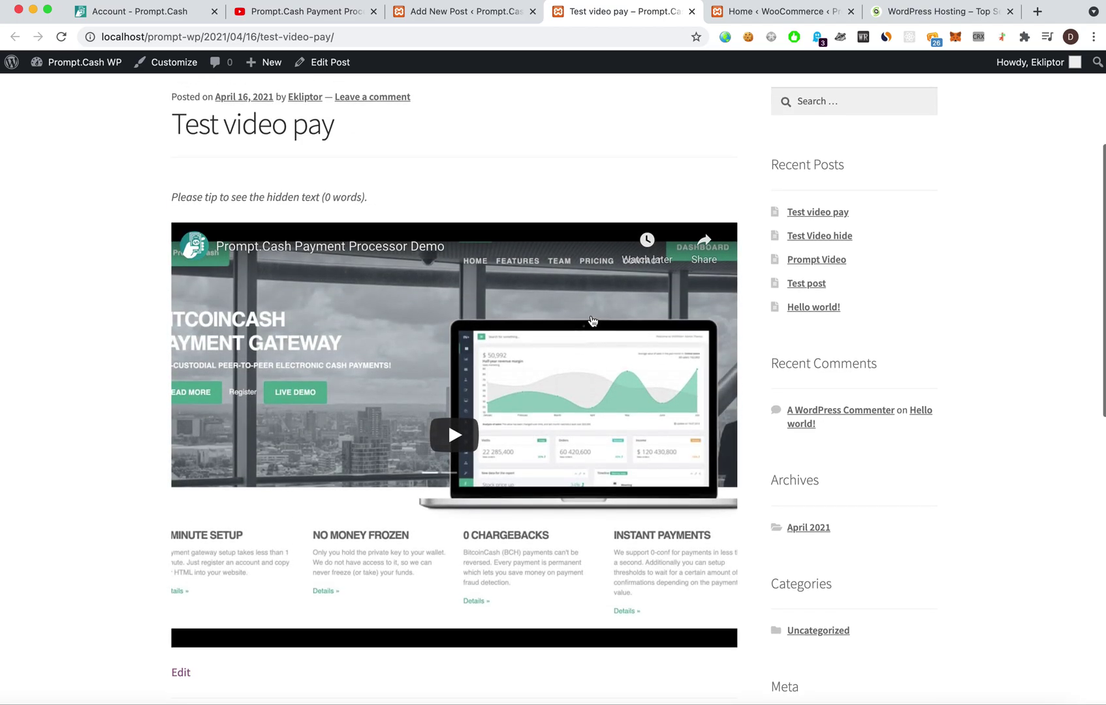
- Examine the unlocked video and the surrounding content on the "Test video pay" page
scroll(408, 497, "down", 5)
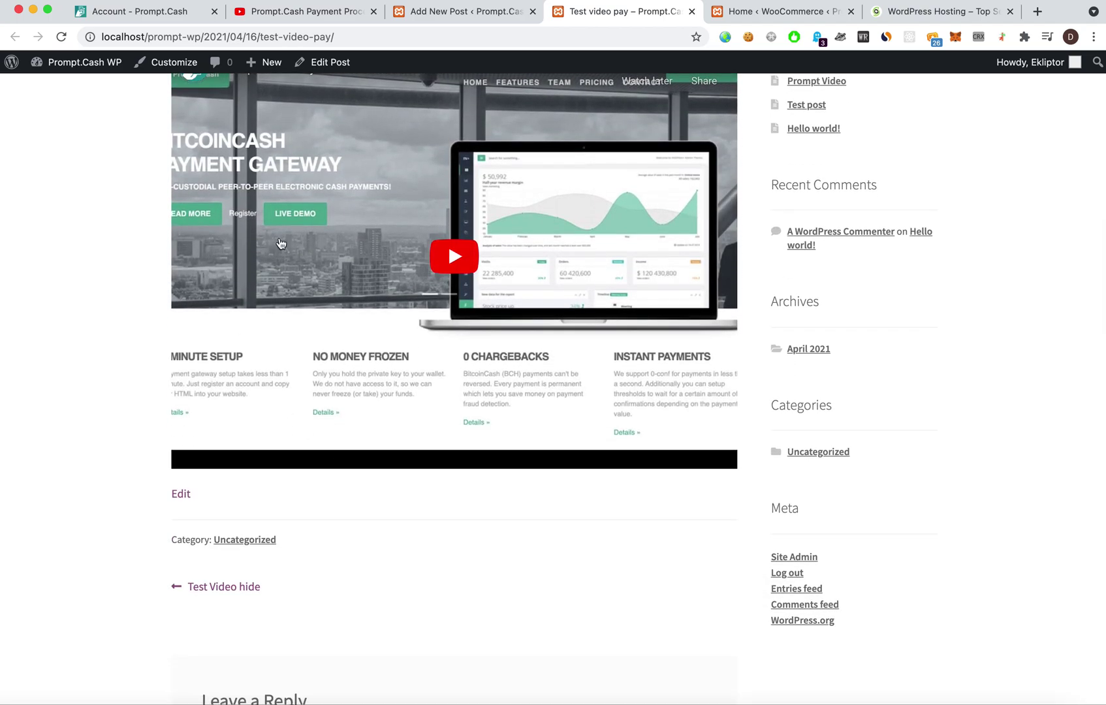
scroll(586, 554, "down", 3)
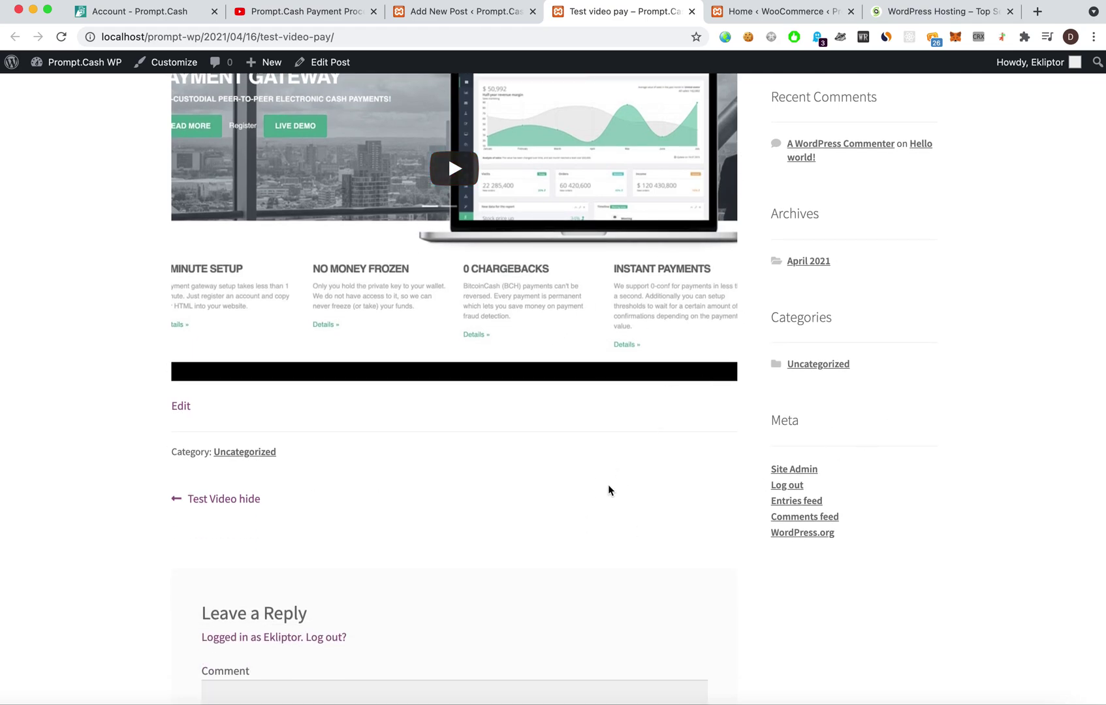
scroll(609, 489, "up", 3)
scroll(609, 490, "down", 5)
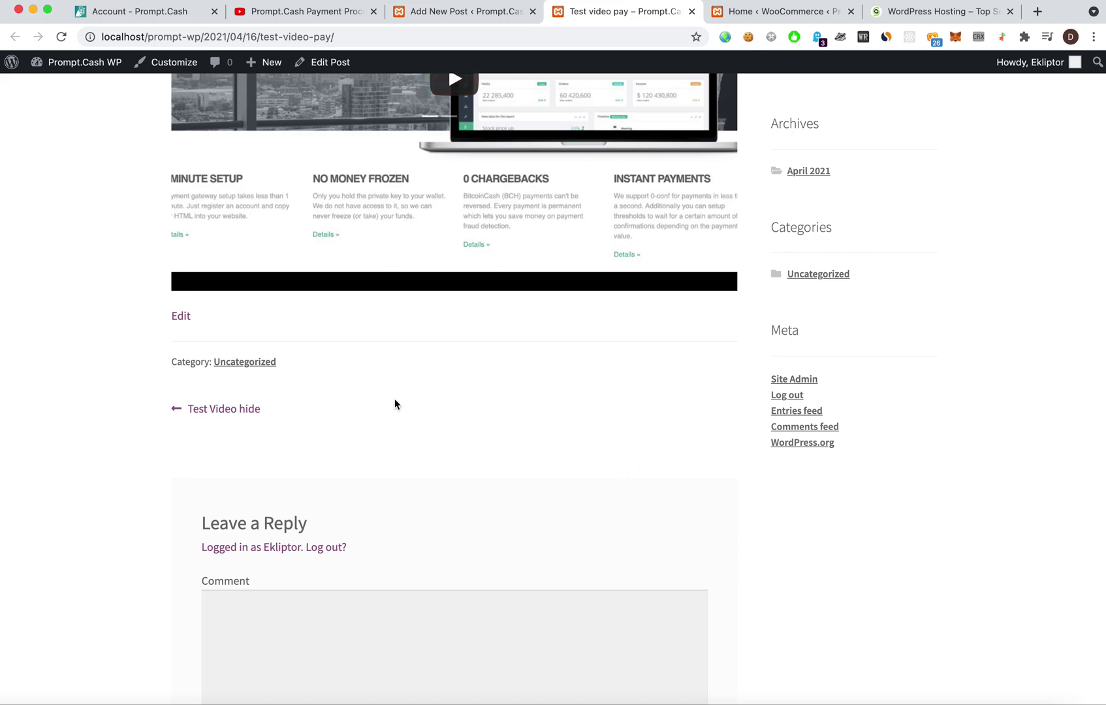
scroll(667, 368, "up", 5)
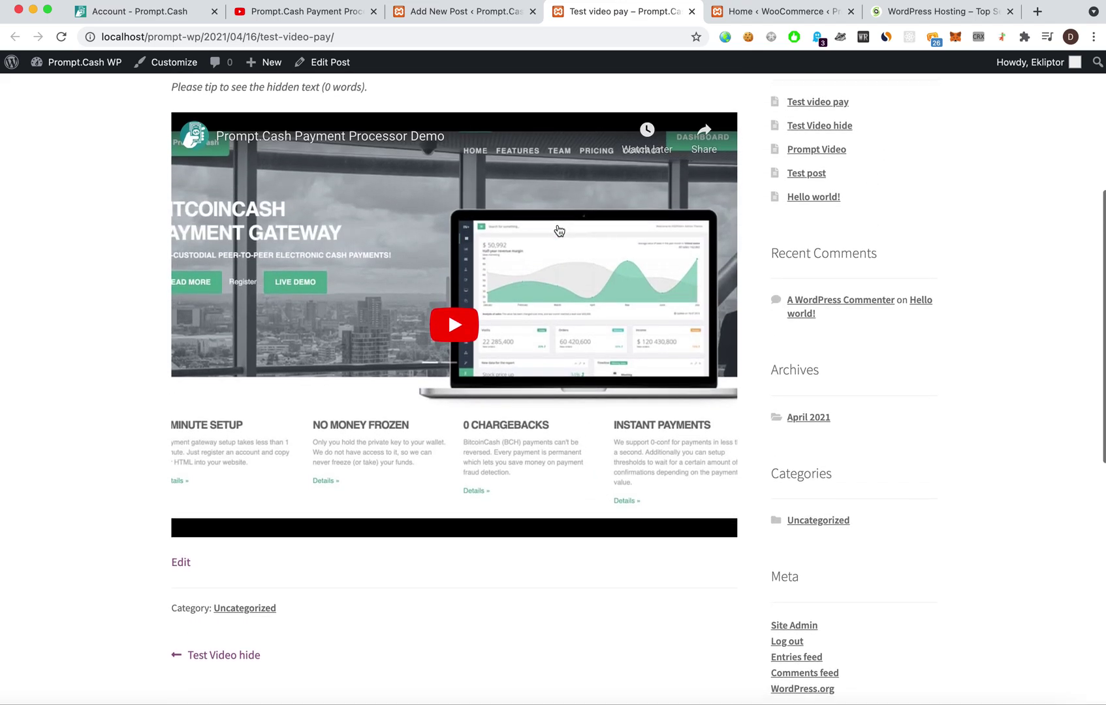
scroll(559, 230, "down", 3)
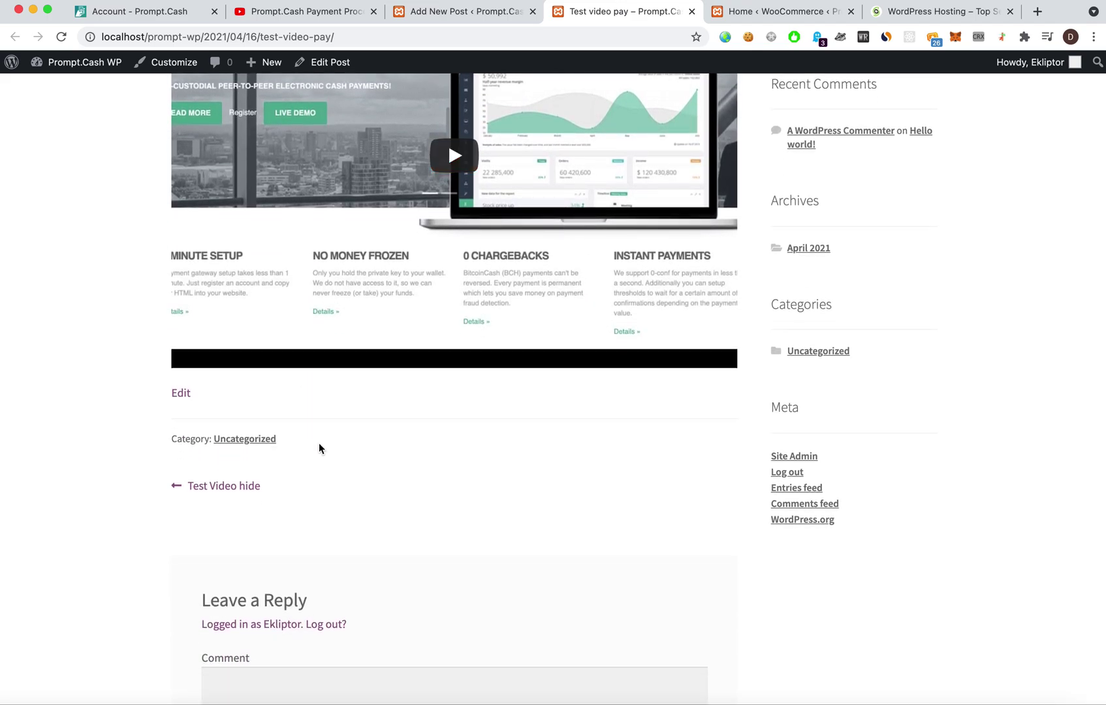
- Return to the post editor, go back to the list of all posts, and open "Test post" for editing
left_click(424, 11)
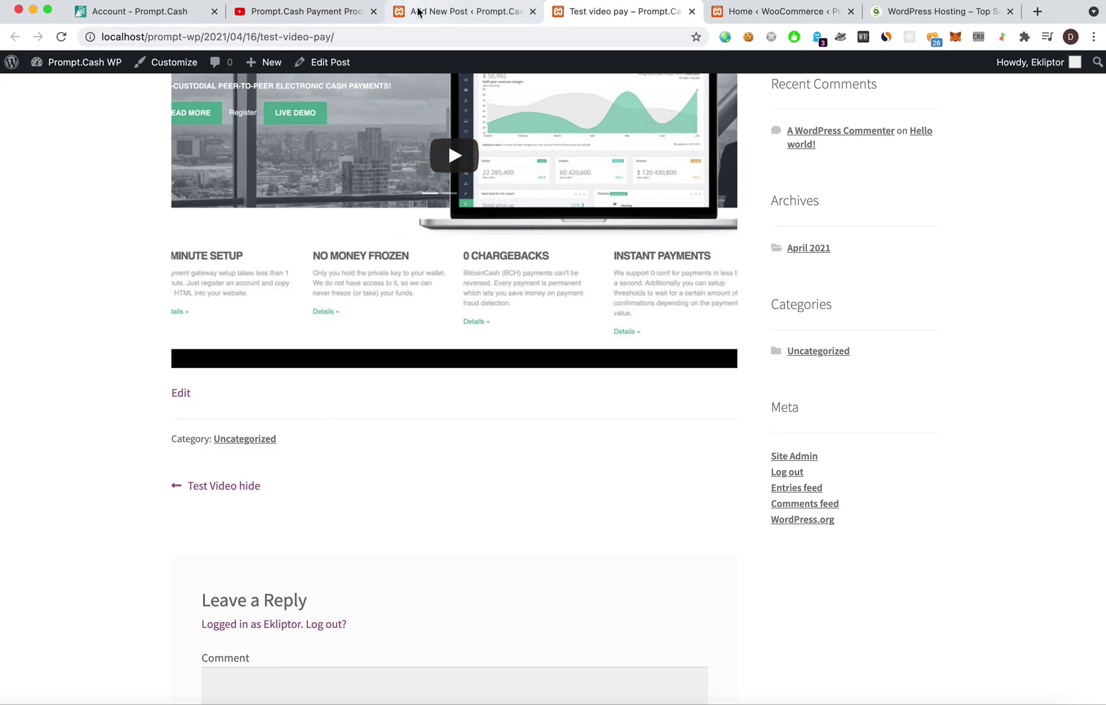
left_click(392, 197)
left_click_drag(333, 222, 173, 223)
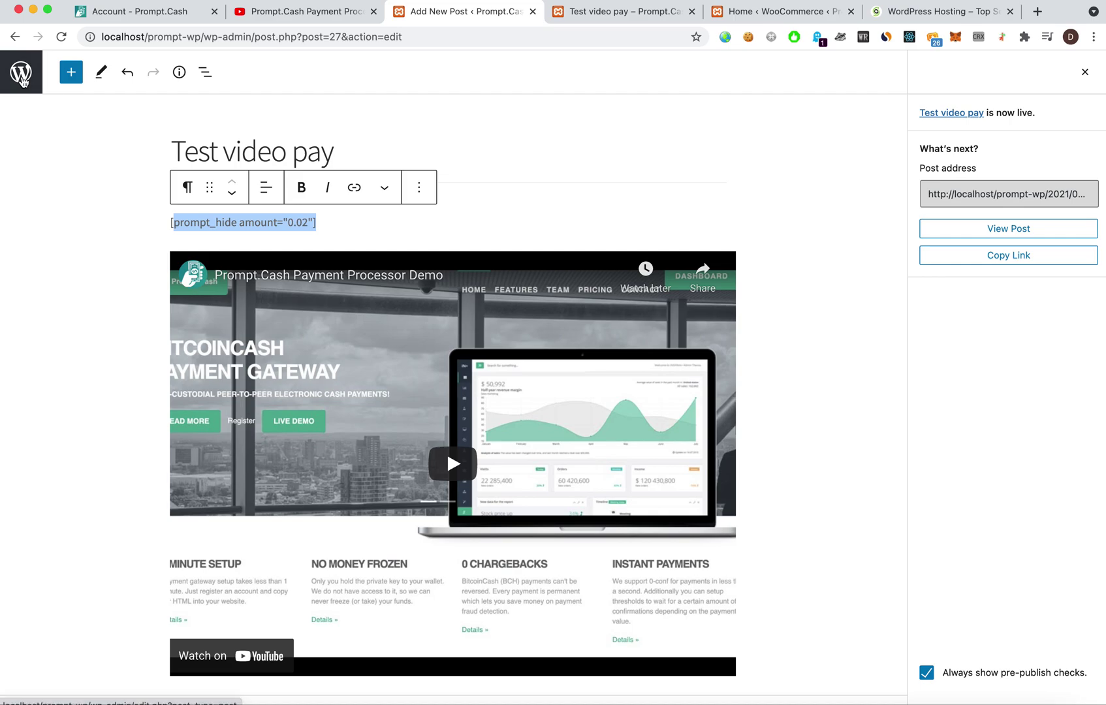
left_click(36, 84)
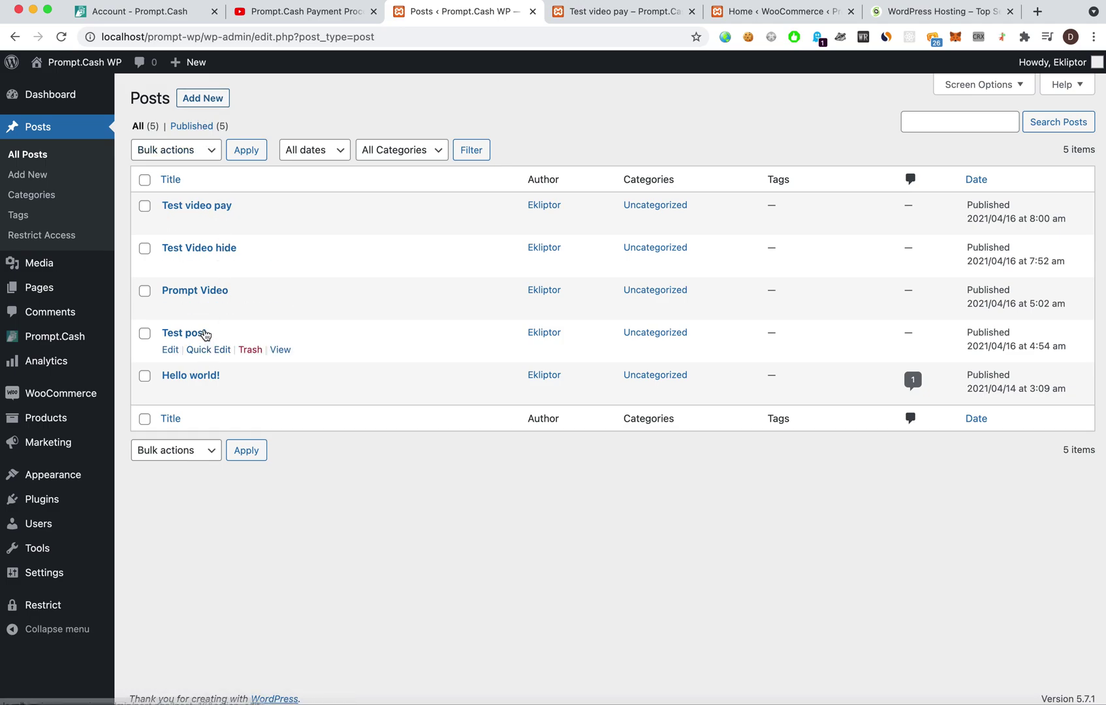
left_click(190, 338)
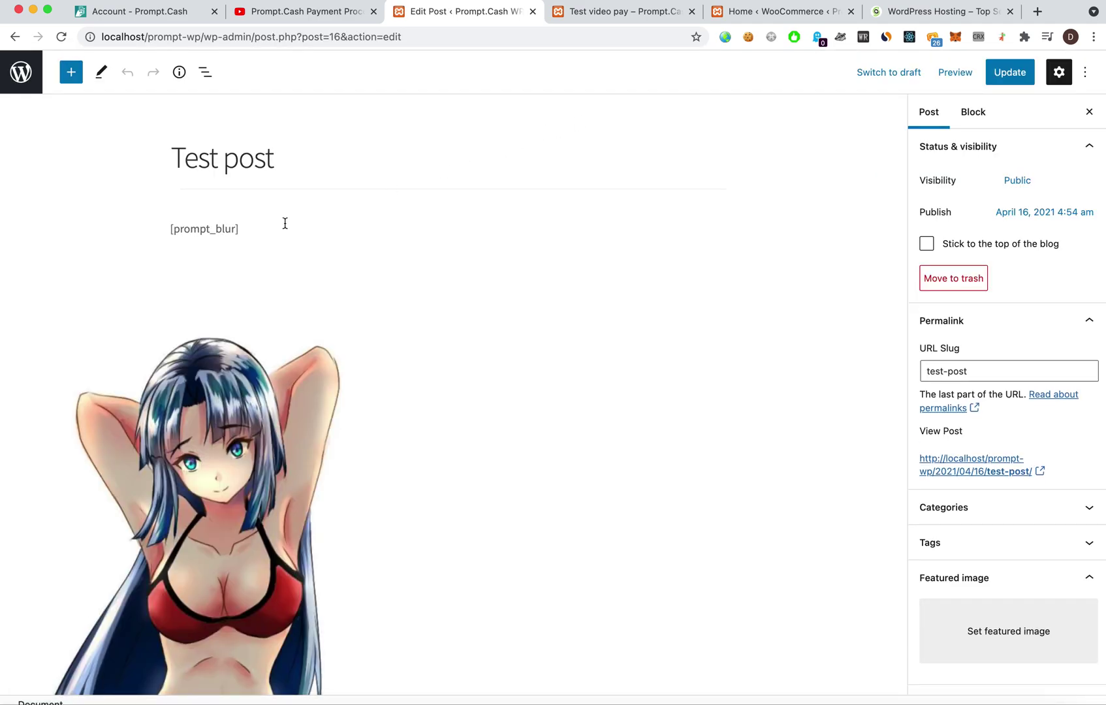
- Review how the opening and closing prompt_blur shortcodes enclose the image in "Test post"
triple_click(252, 228)
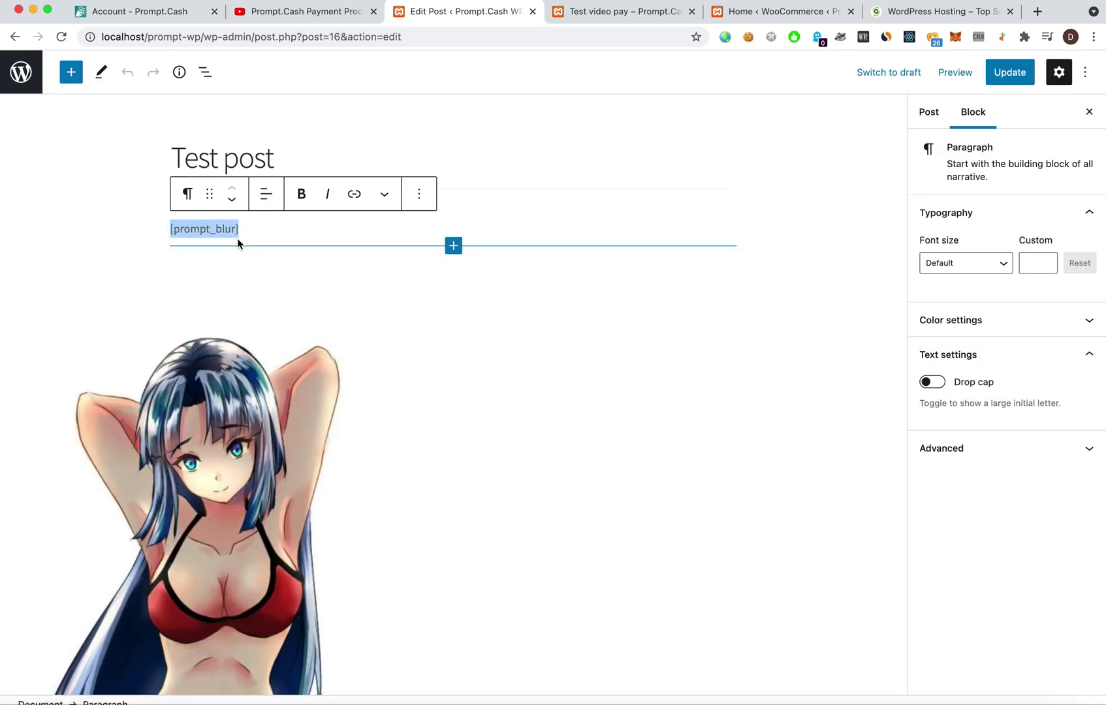
scroll(239, 244, "down", 1)
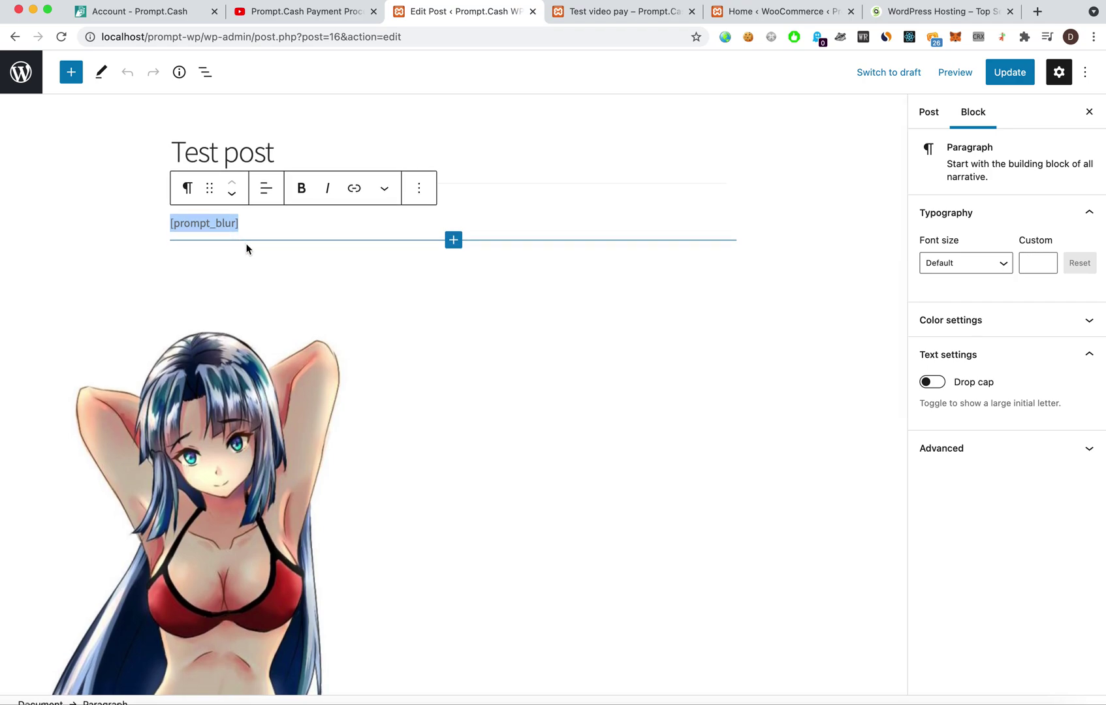
scroll(230, 222, "down", 6)
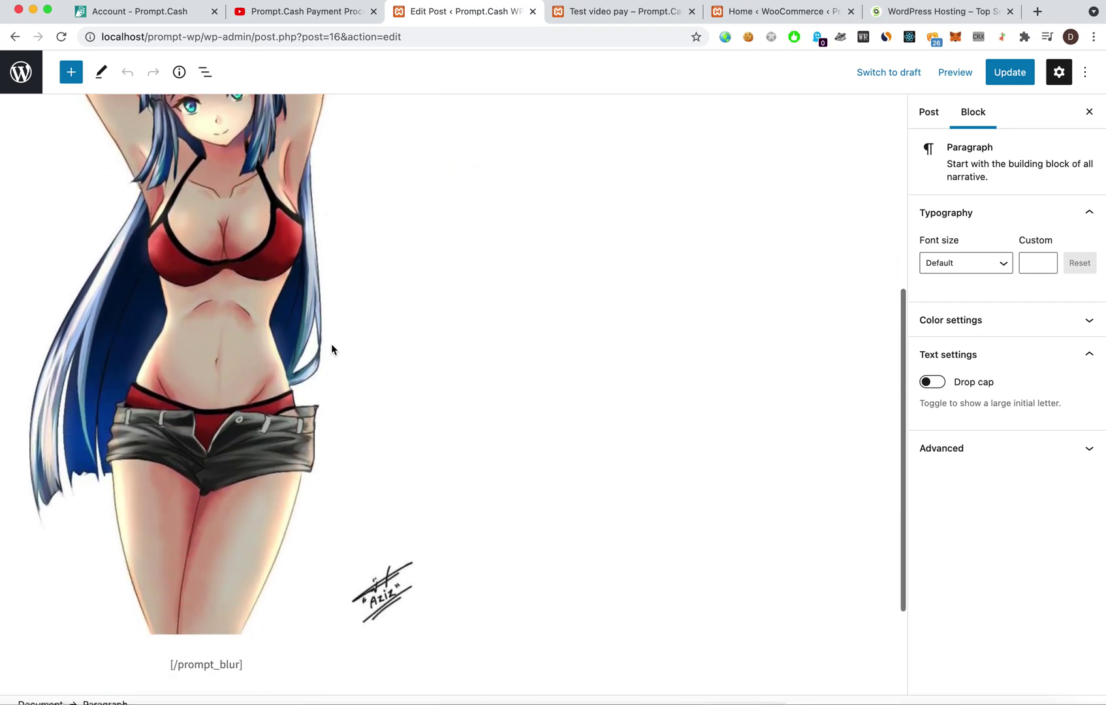
scroll(331, 347, "up", 6)
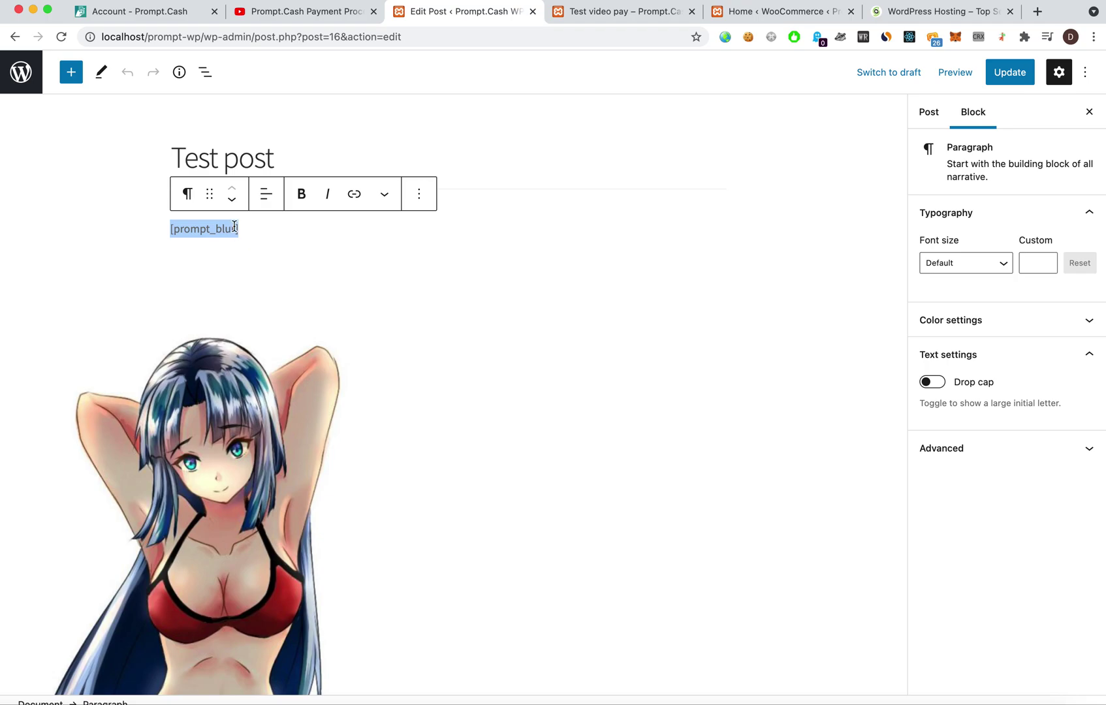
scroll(237, 229, "down", 6)
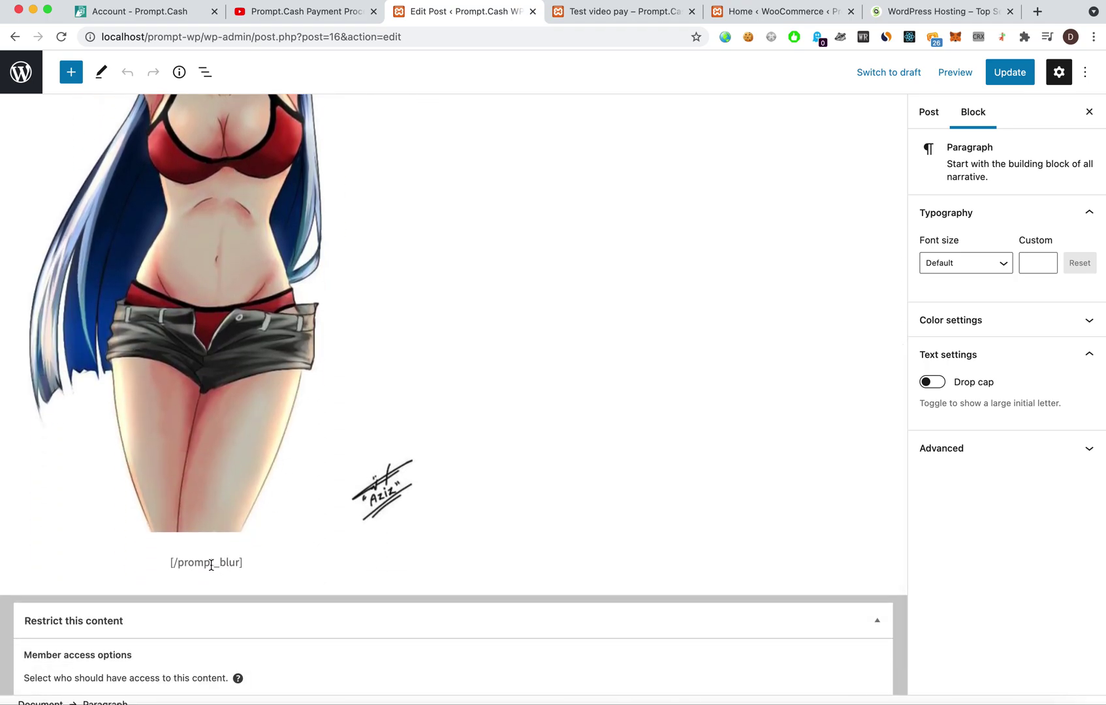
scroll(243, 378, "up", 6)
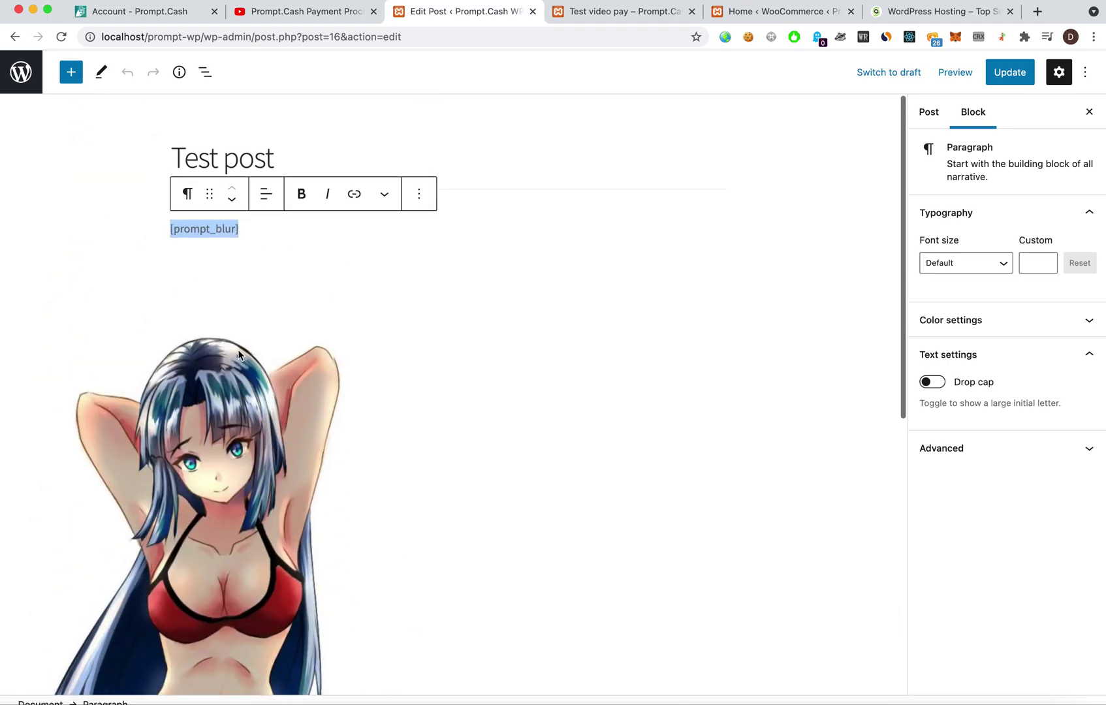
- Add amount="0.03" to the opening prompt_blur shortcode, update the post, and open its public page in a new tab
left_click(233, 227)
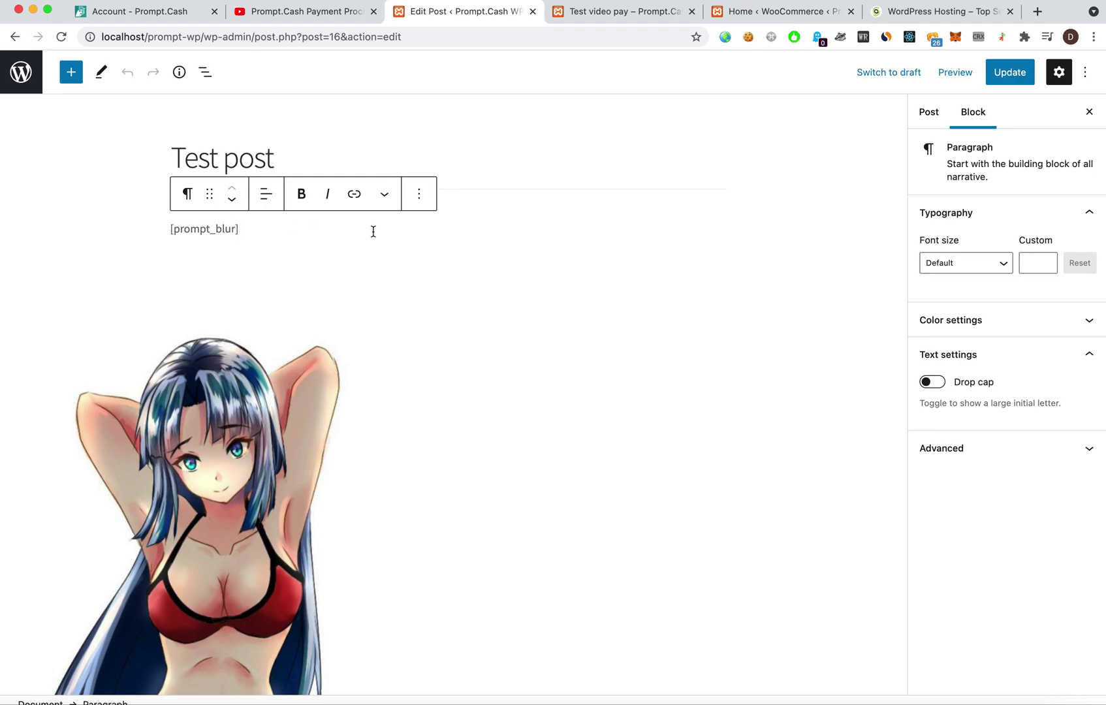
type("amount=\"0.03")
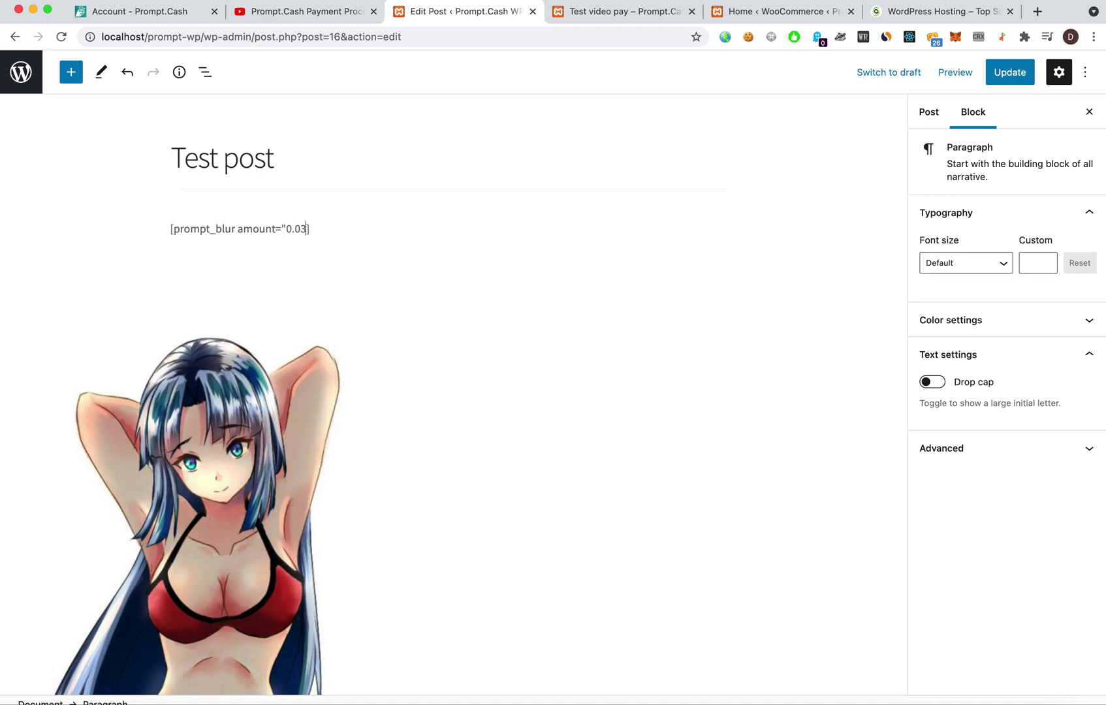
left_click(1014, 75)
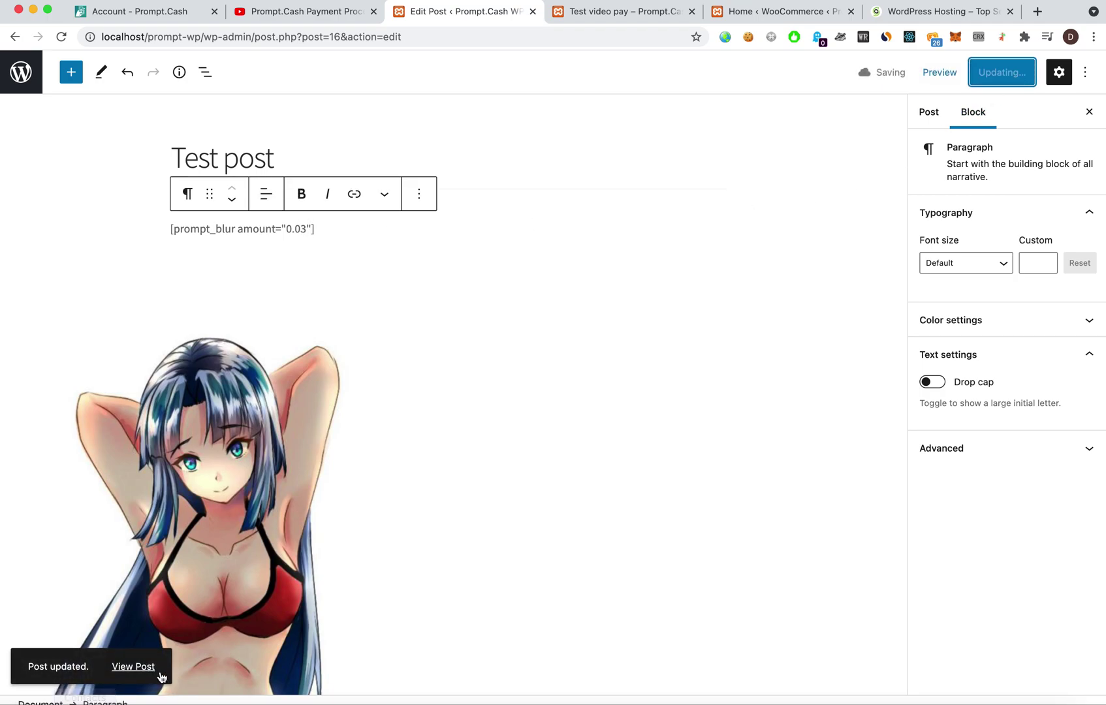
right_click(143, 666)
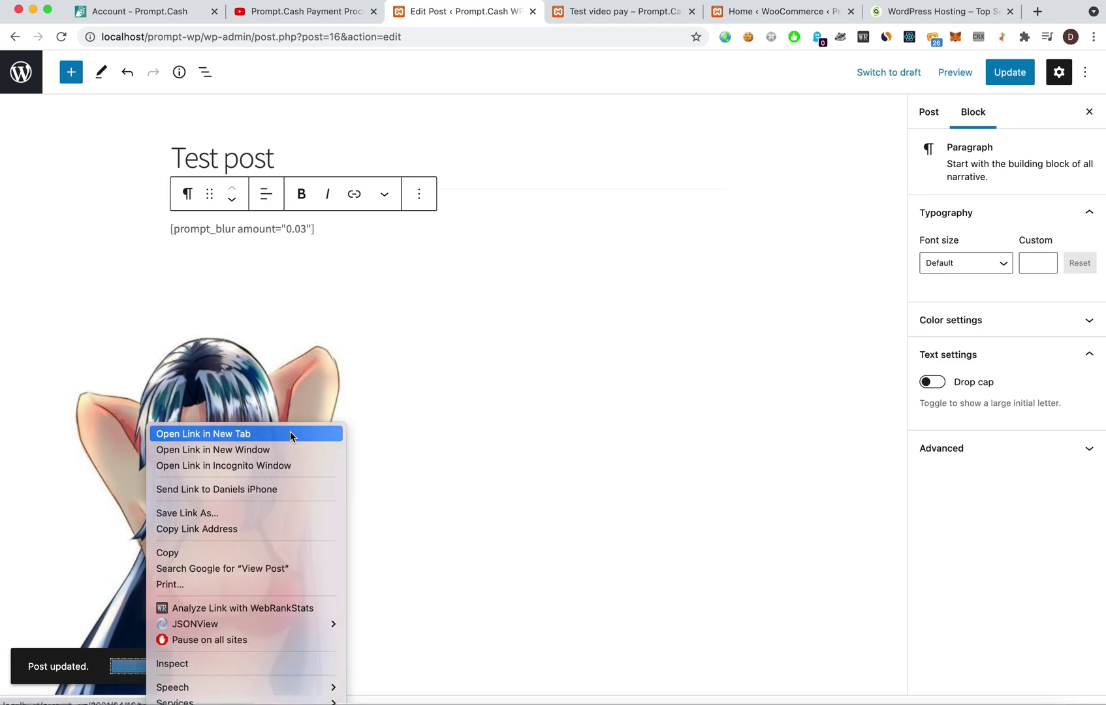
left_click(289, 432)
left_click(639, 14)
- Start the 0.03 USD tip payment below the blurred image on the "Test post" page and display its QR code
scroll(571, 462, "down", 8)
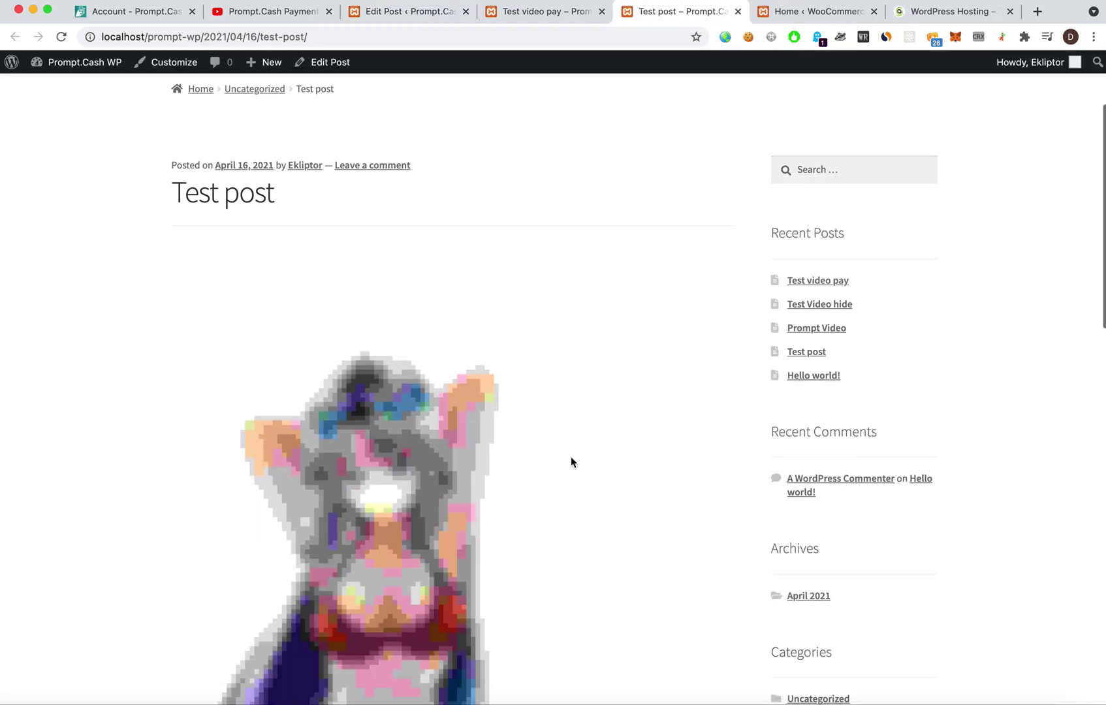
scroll(571, 463, "down", 5)
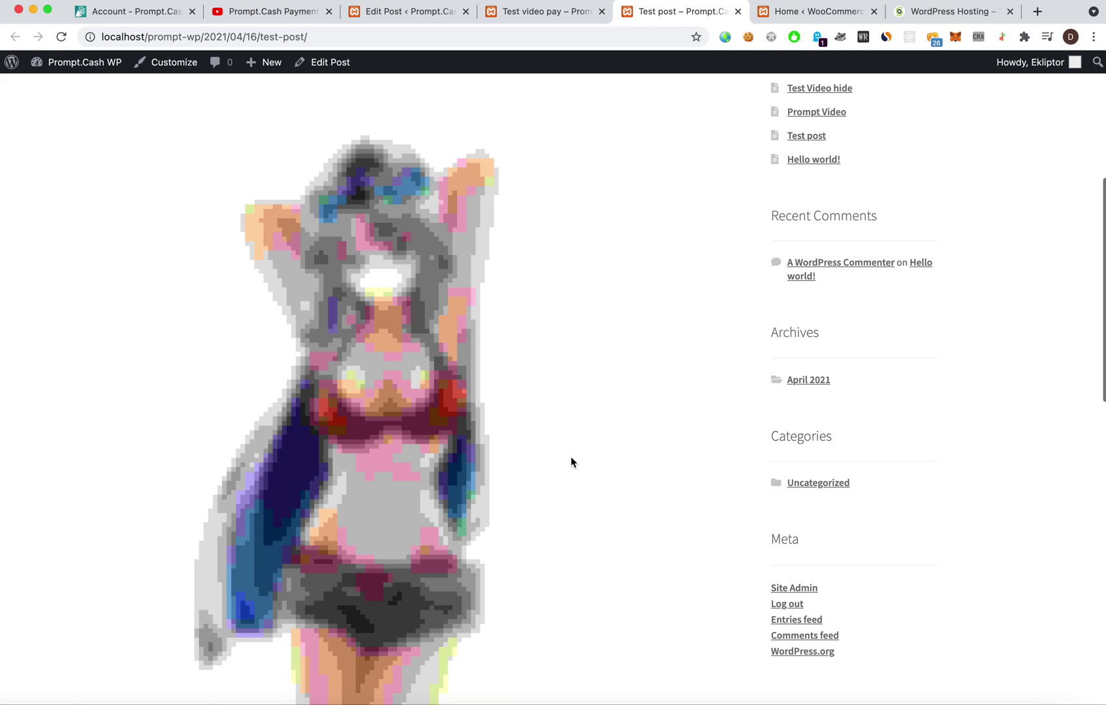
scroll(571, 459, "down", 5)
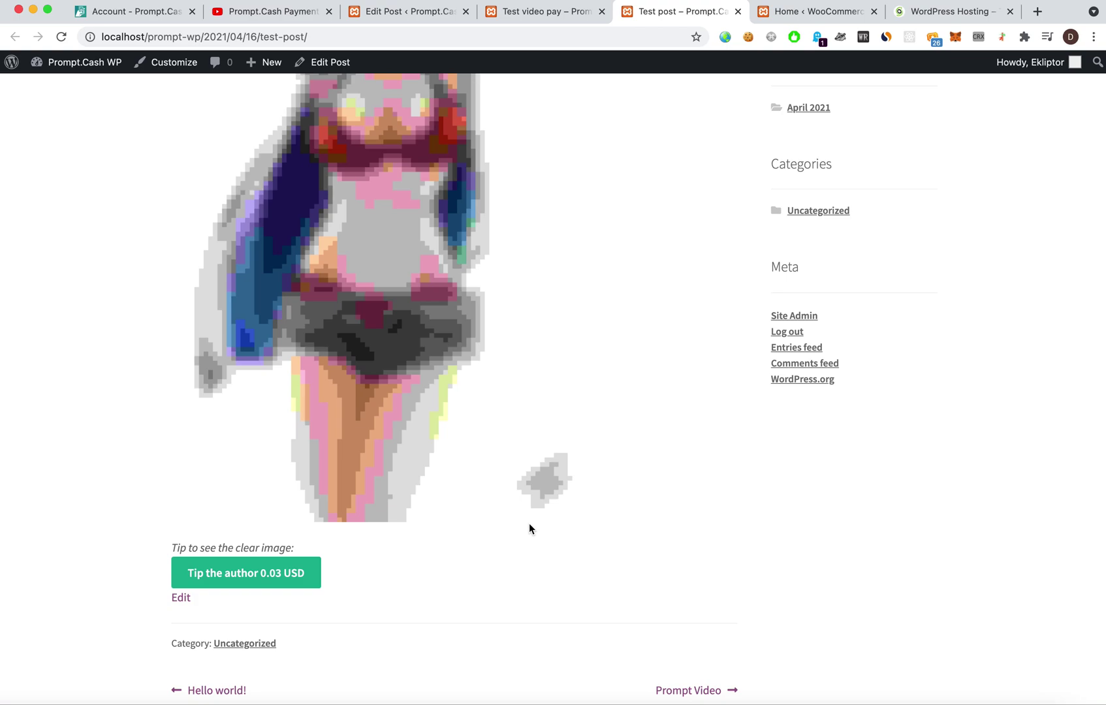
left_click(306, 575)
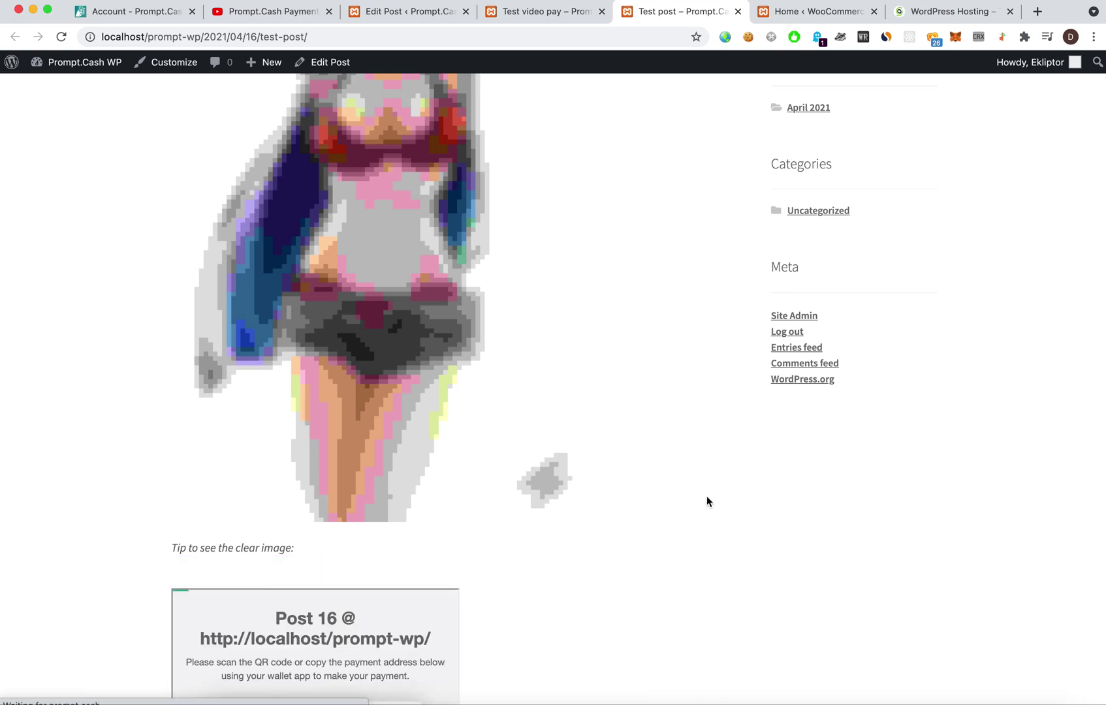
scroll(708, 502, "down", 10)
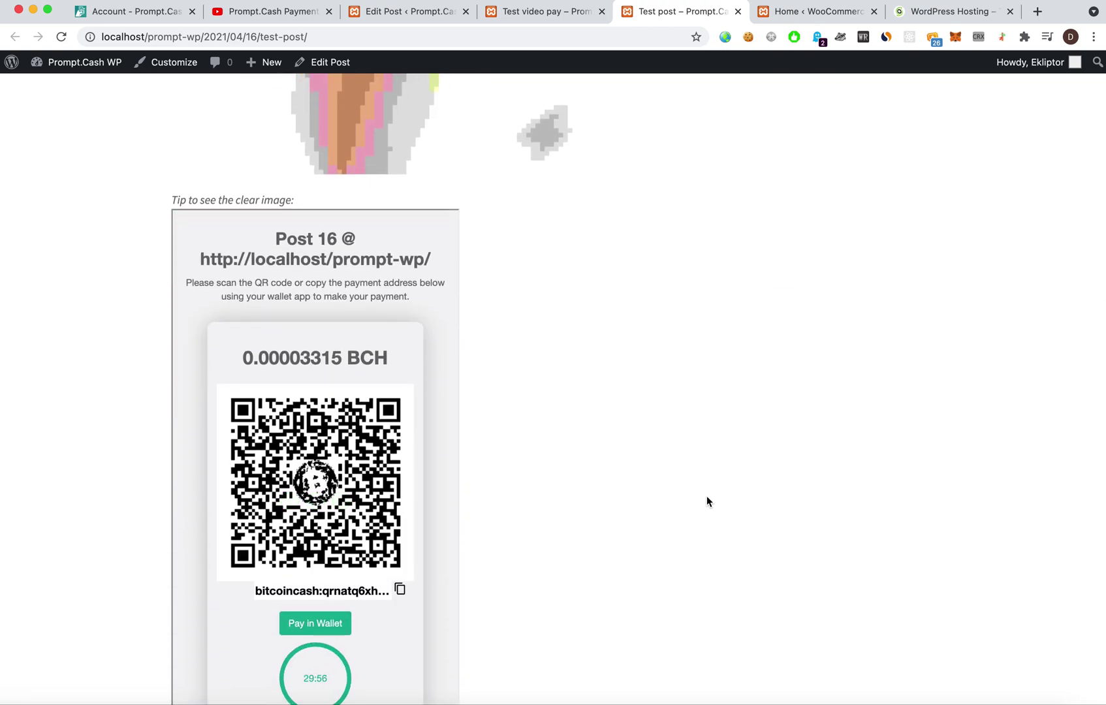
- Examine how the image on the "Test post" page is displayed before and after the tip payment, and reload the page
scroll(707, 501, "up", 6)
scroll(707, 502, "down", 2)
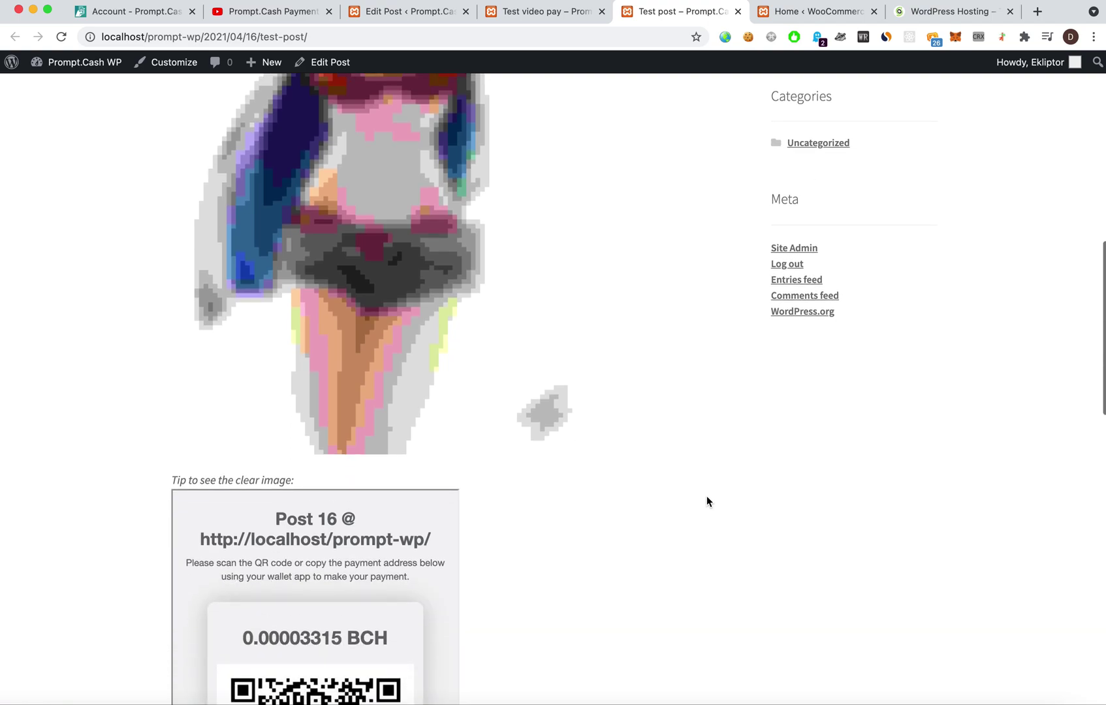
scroll(707, 502, "down", 8)
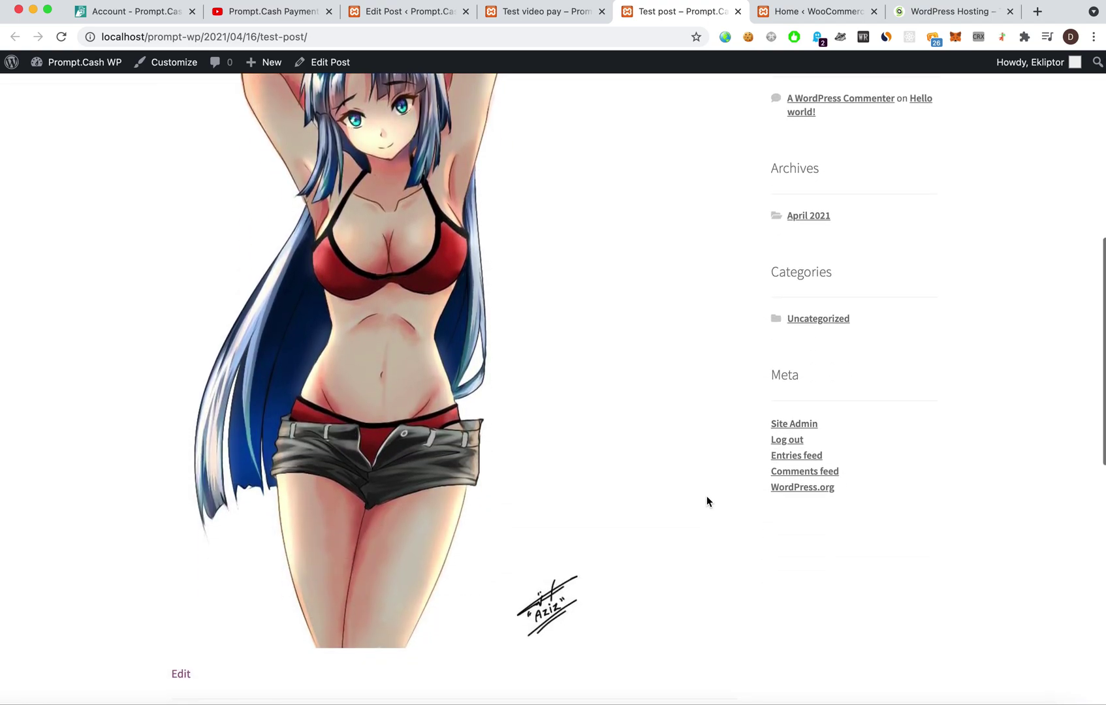
scroll(671, 571, "up", 5)
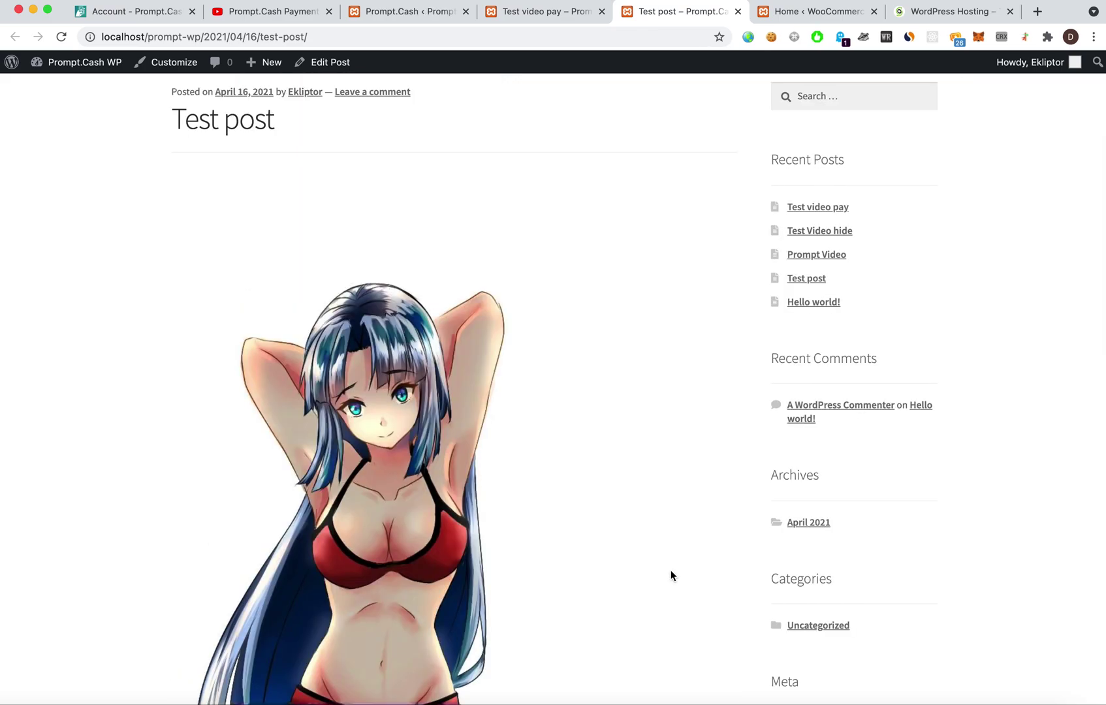
scroll(671, 571, "down", 2)
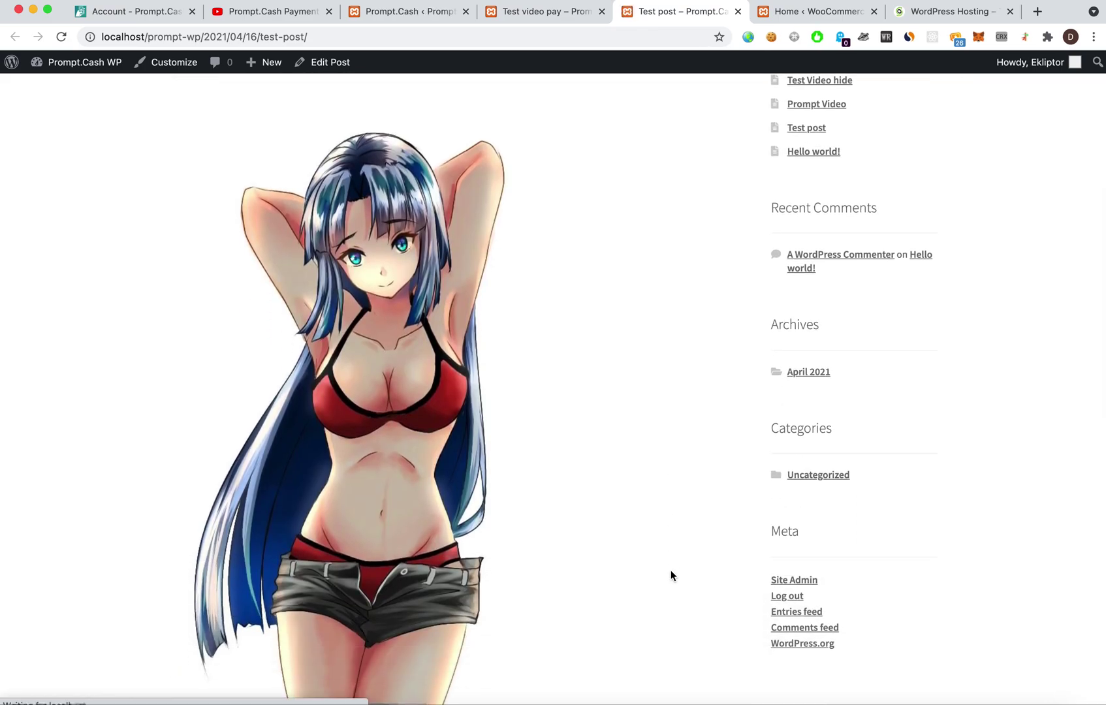
scroll(671, 573, "down", 2)
scroll(672, 573, "up", 8)
scroll(672, 572, "down", 2)
scroll(671, 571, "down", 3)
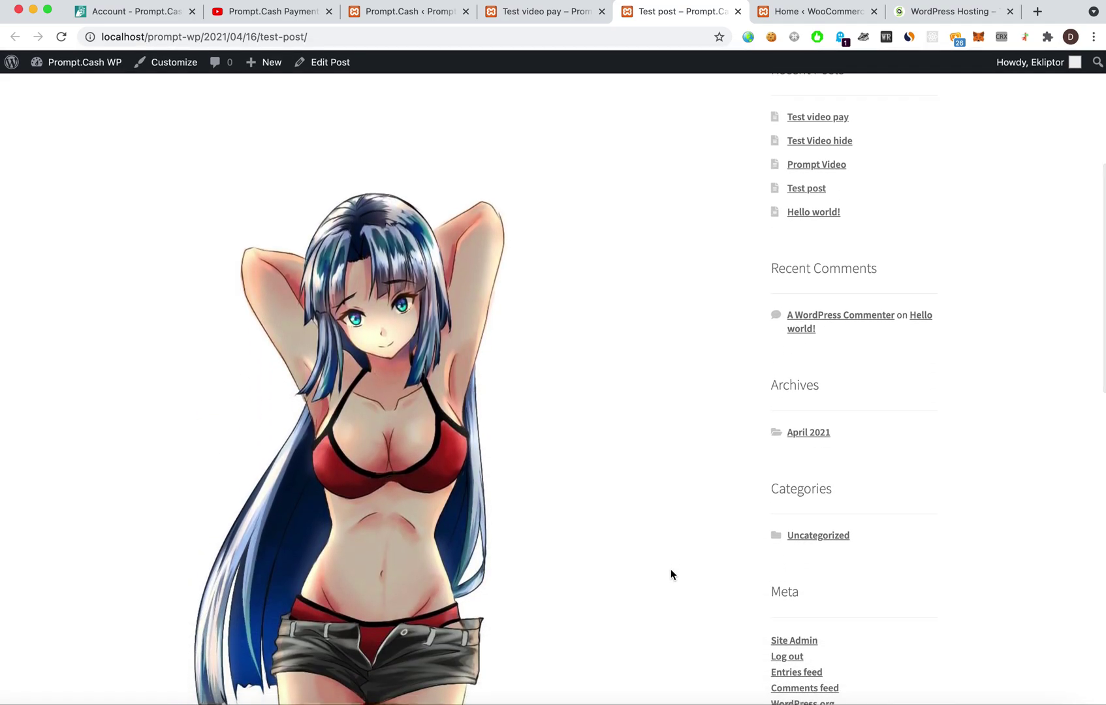
scroll(671, 569, "down", 3)
scroll(672, 572, "up", 7)
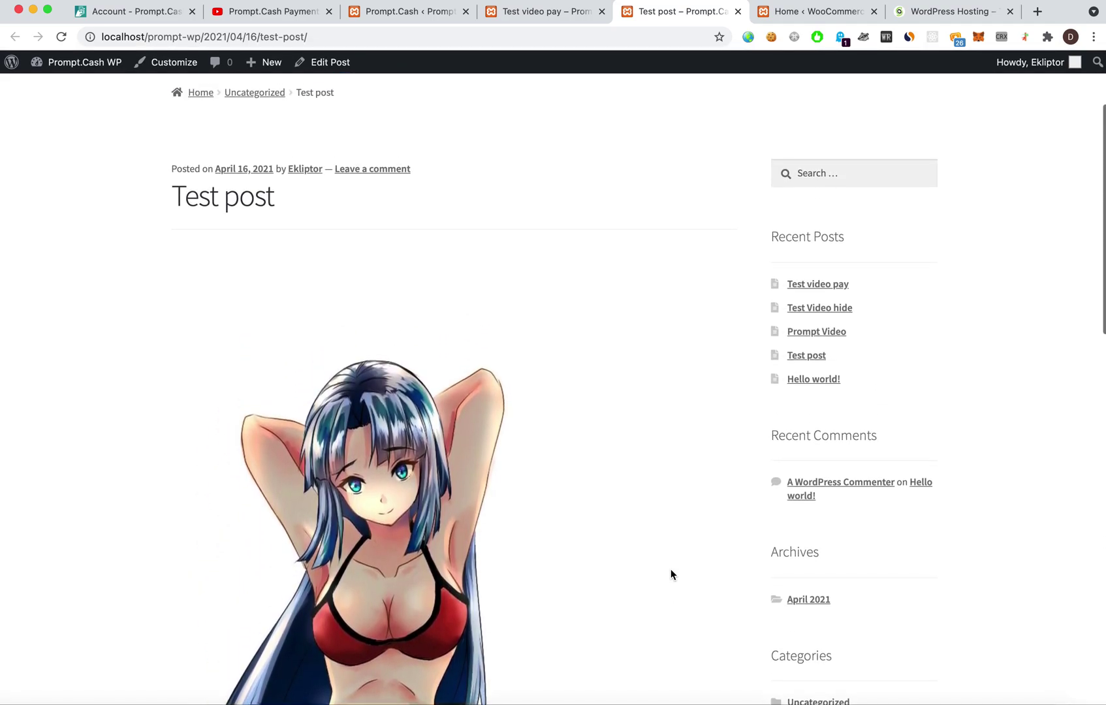
scroll(671, 571, "down", 4)
scroll(671, 575, "down", 2)
scroll(670, 575, "down", 6)
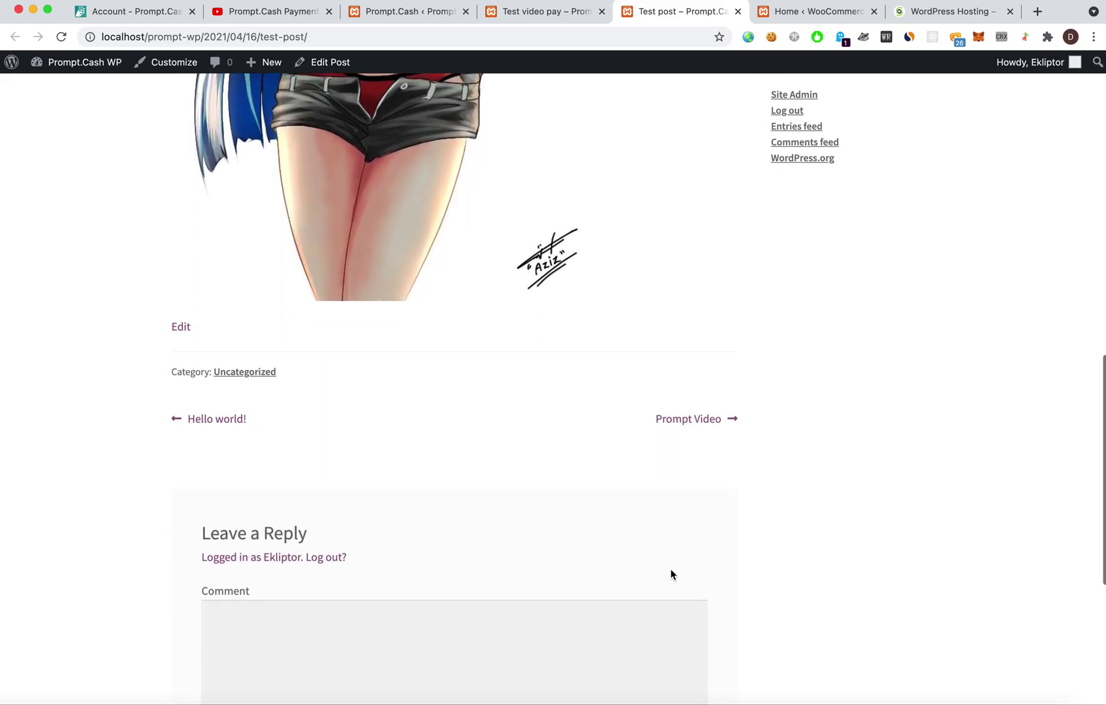
scroll(671, 570, "up", 8)
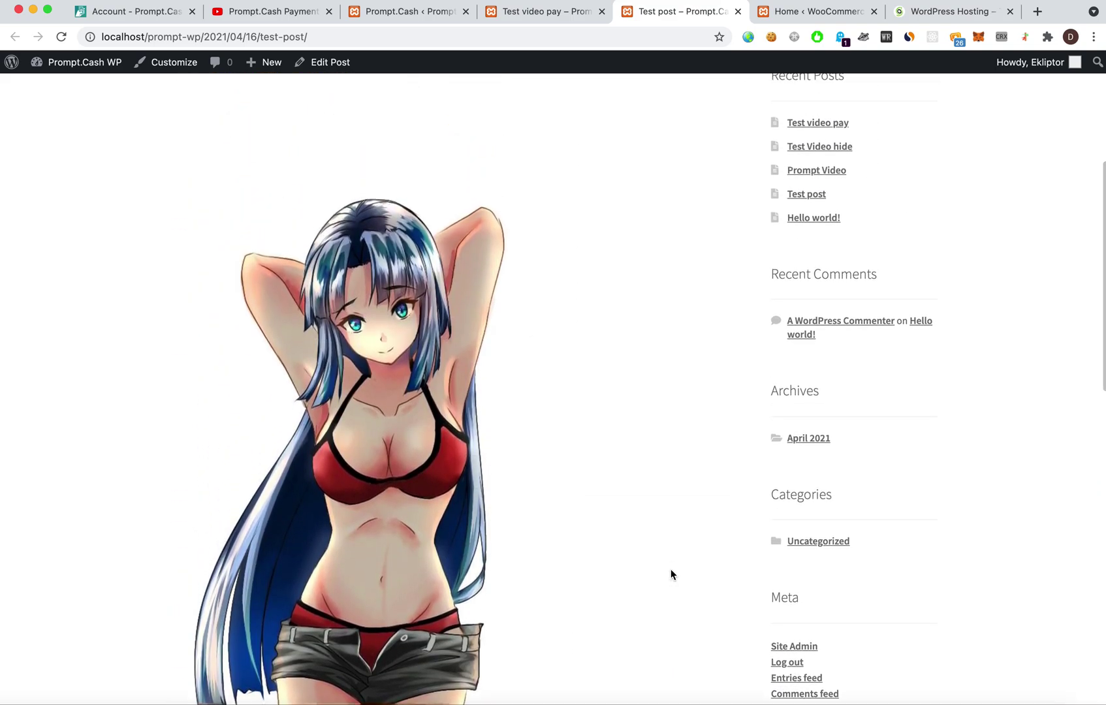
scroll(671, 574, "down", 2)
key("super+r")
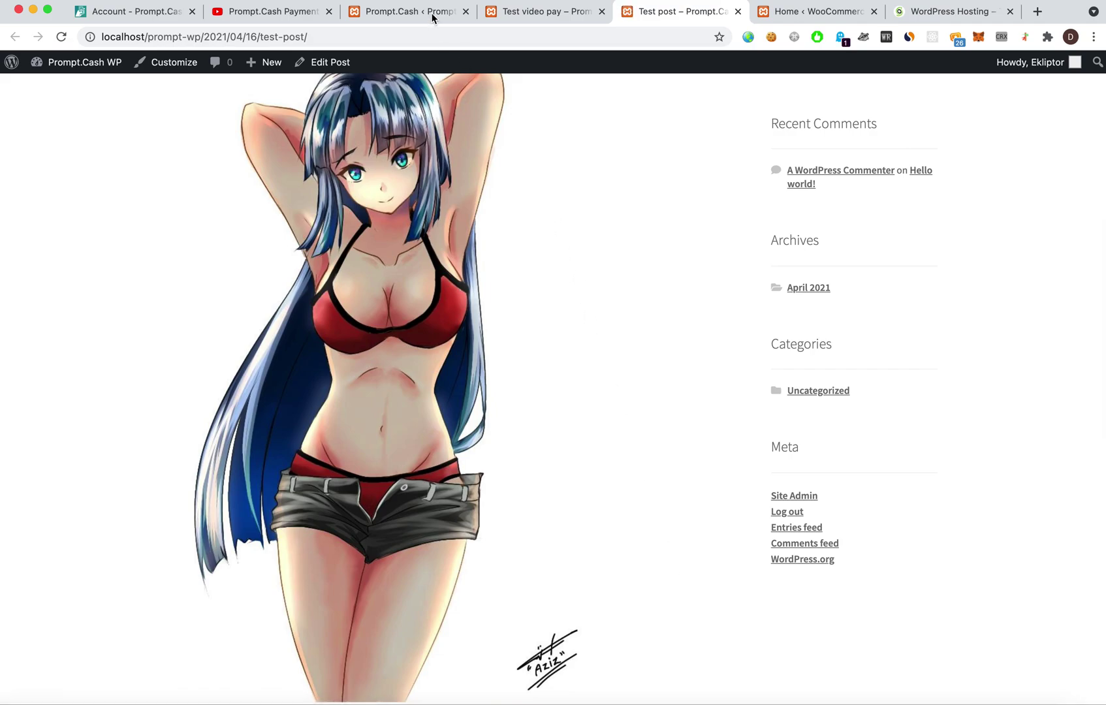
- Enable the Prompt.Cash gateway in the payment settings of Restrict Content Pro and save the options
left_click(410, 12)
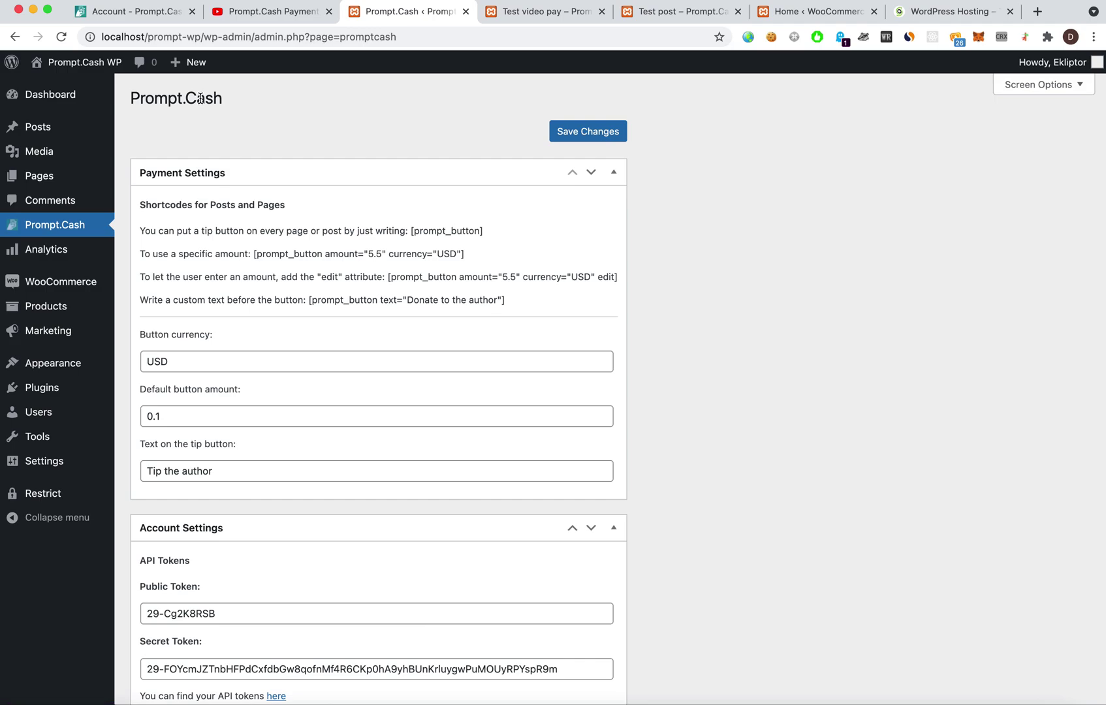
mouse_move(74, 475)
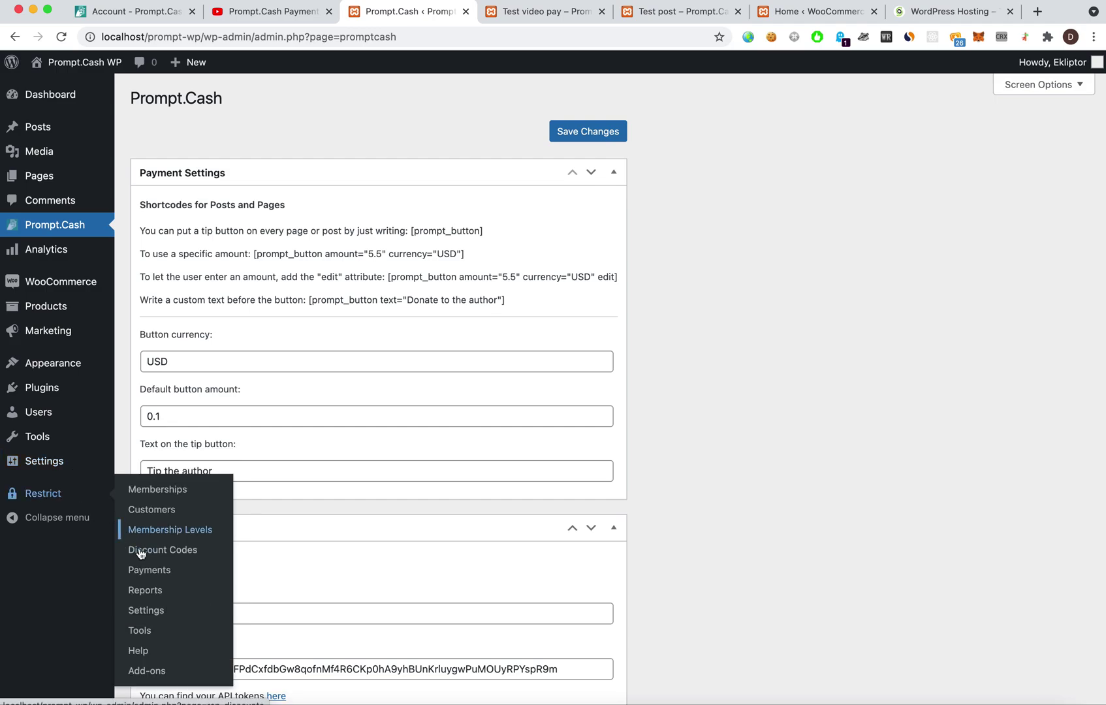
left_click(160, 611)
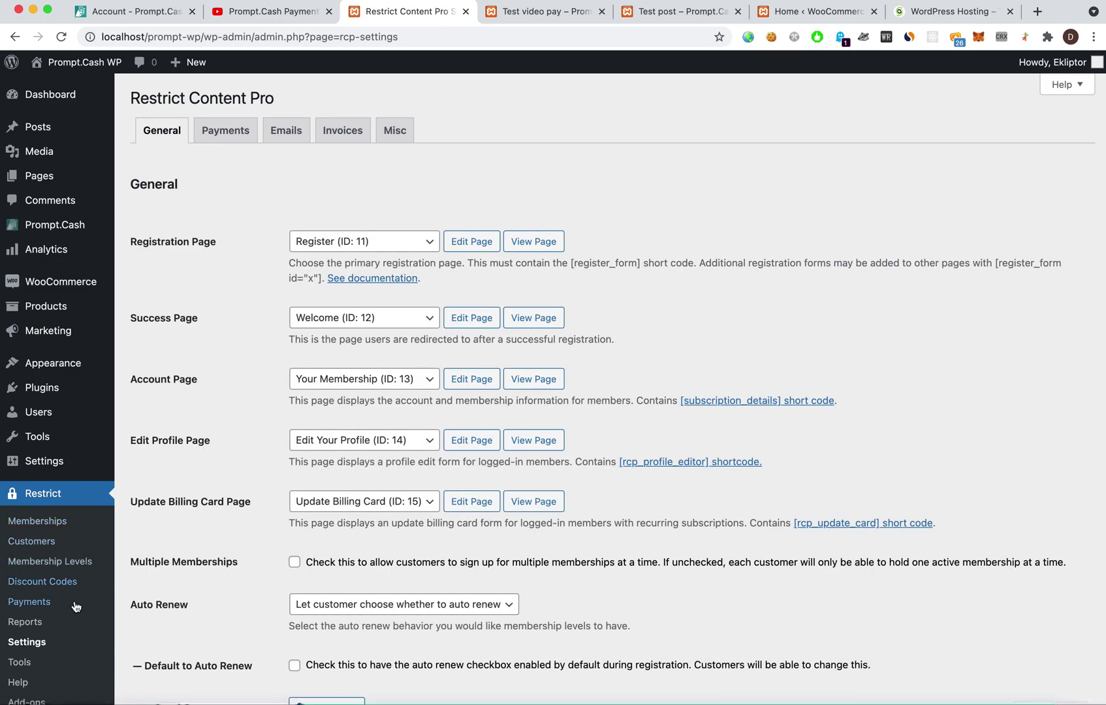
left_click(237, 134)
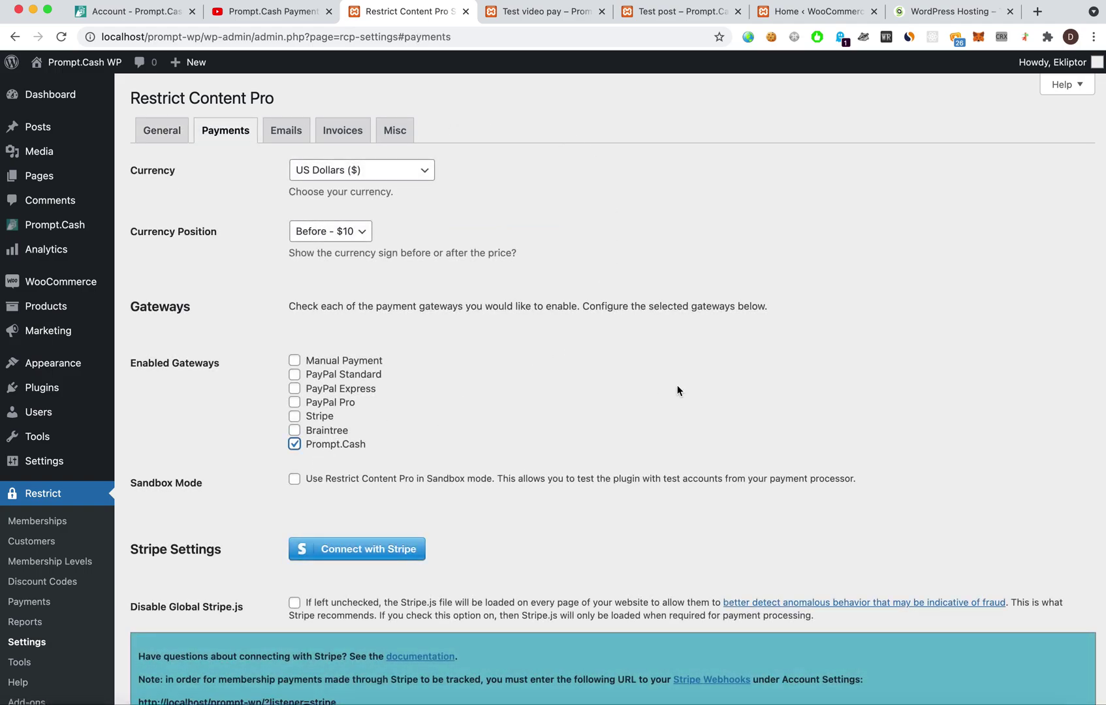
scroll(694, 390, "down", 15)
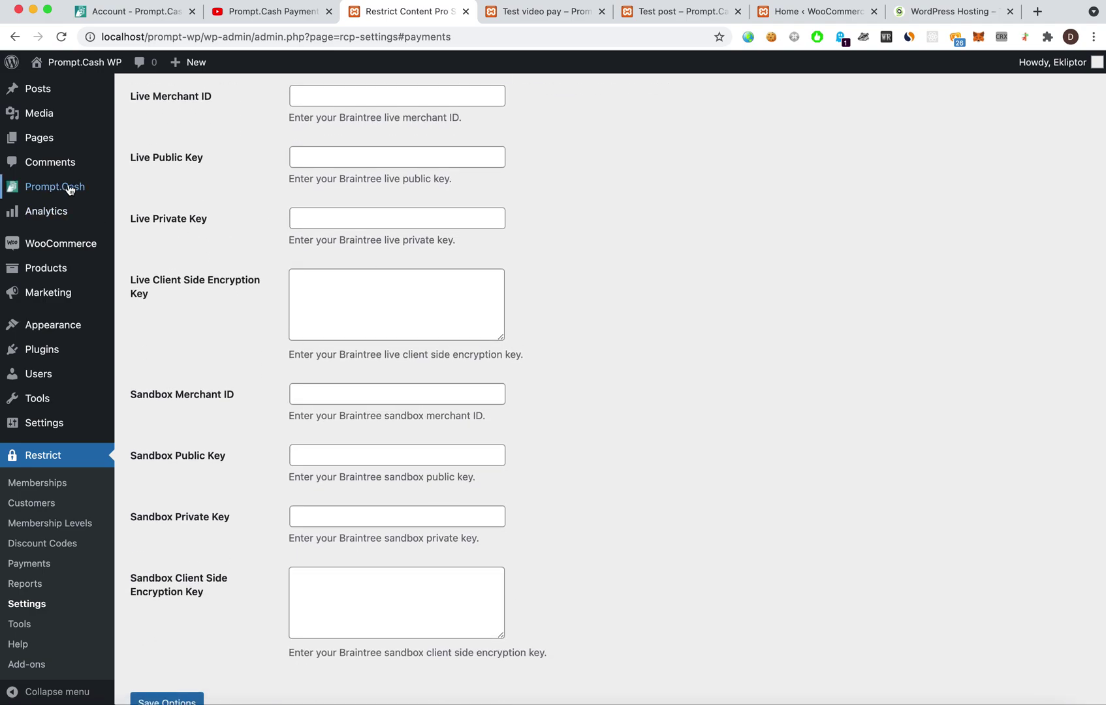
scroll(241, 284, "down", 2)
left_click(199, 631)
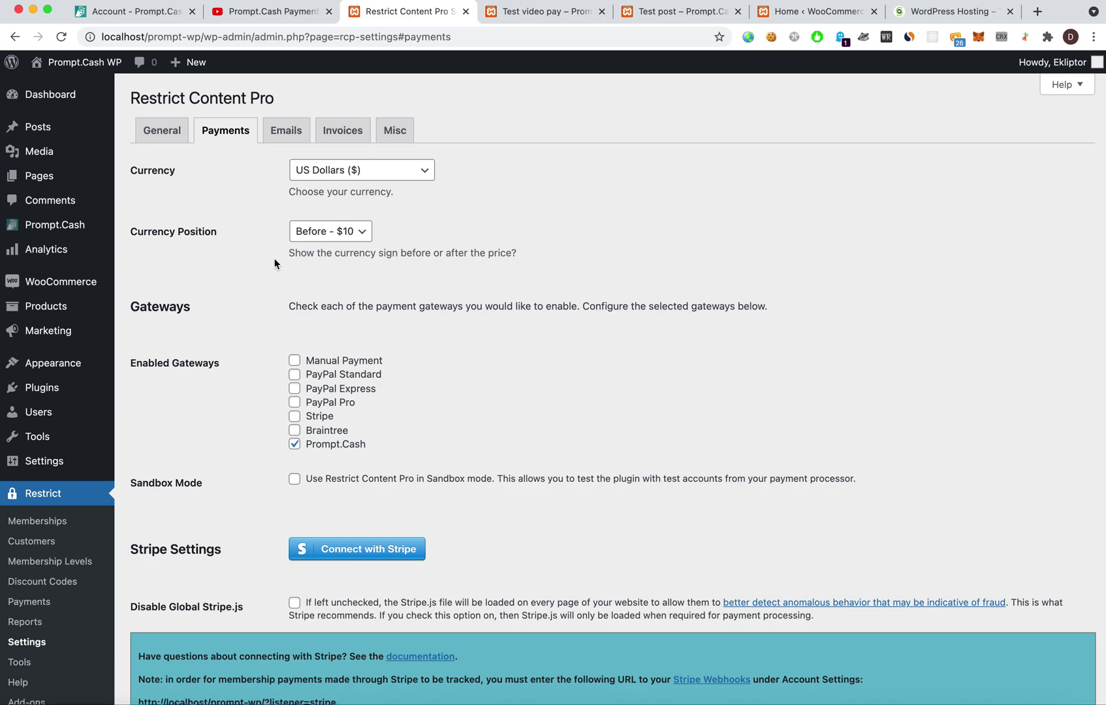
- Enable the Prompt.Cash gateway for Bitcoin Cash (BCH) in the WooCommerce payment settings and save the changes
mouse_move(86, 281)
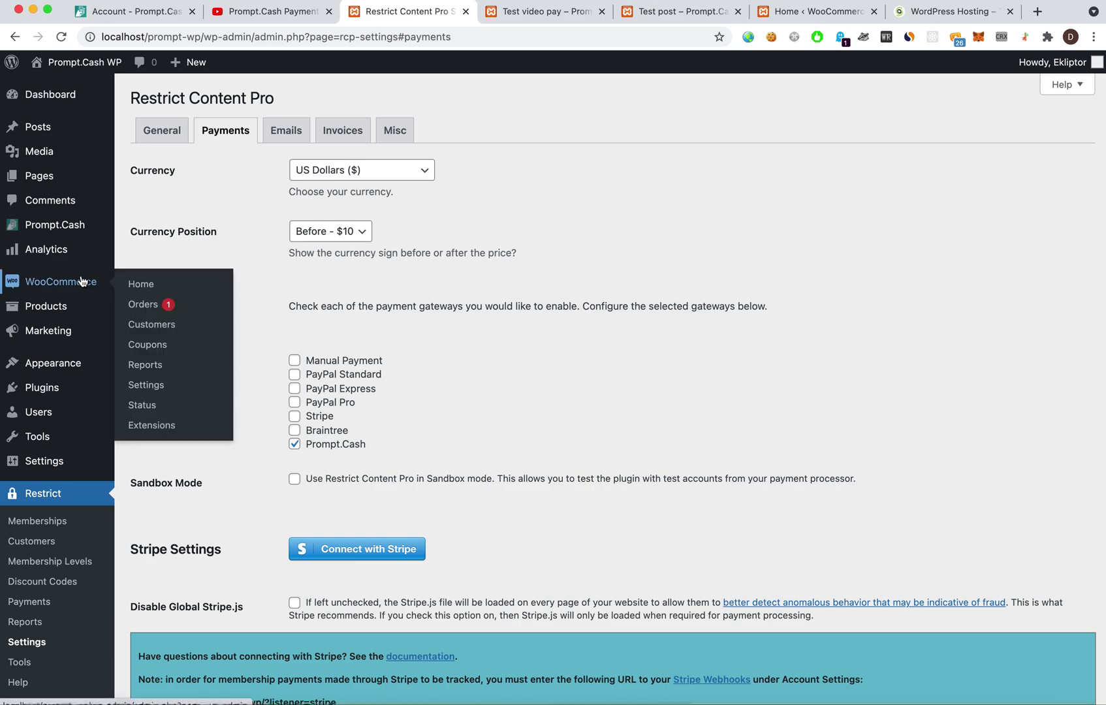
left_click(146, 387)
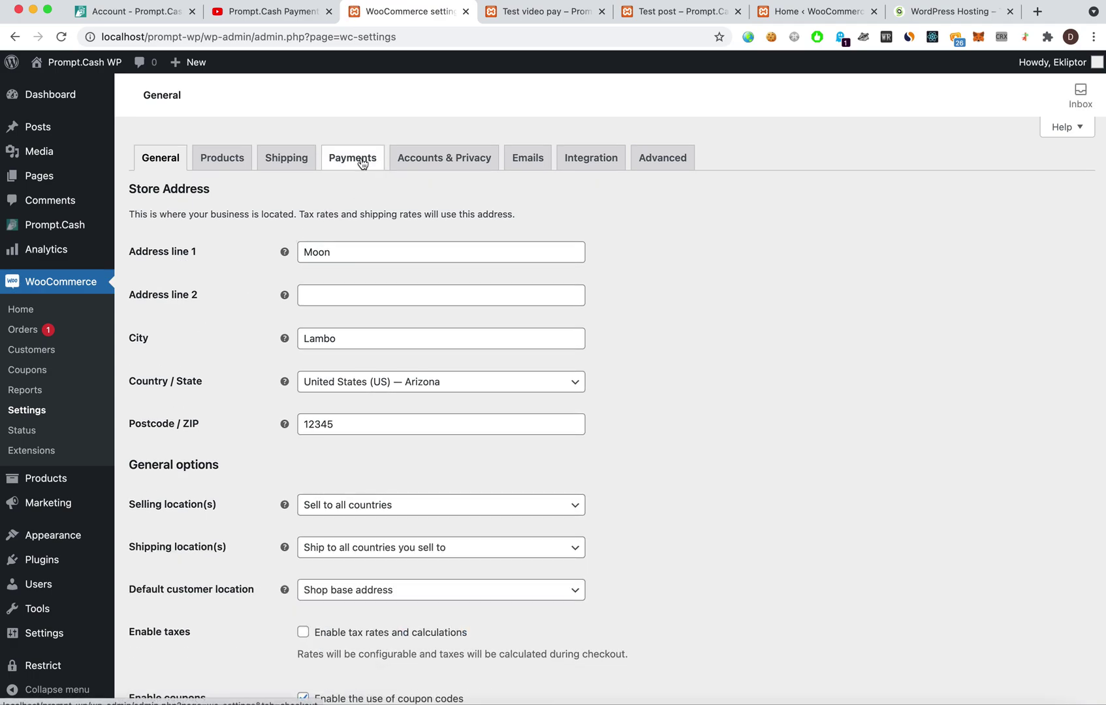
left_click(363, 164)
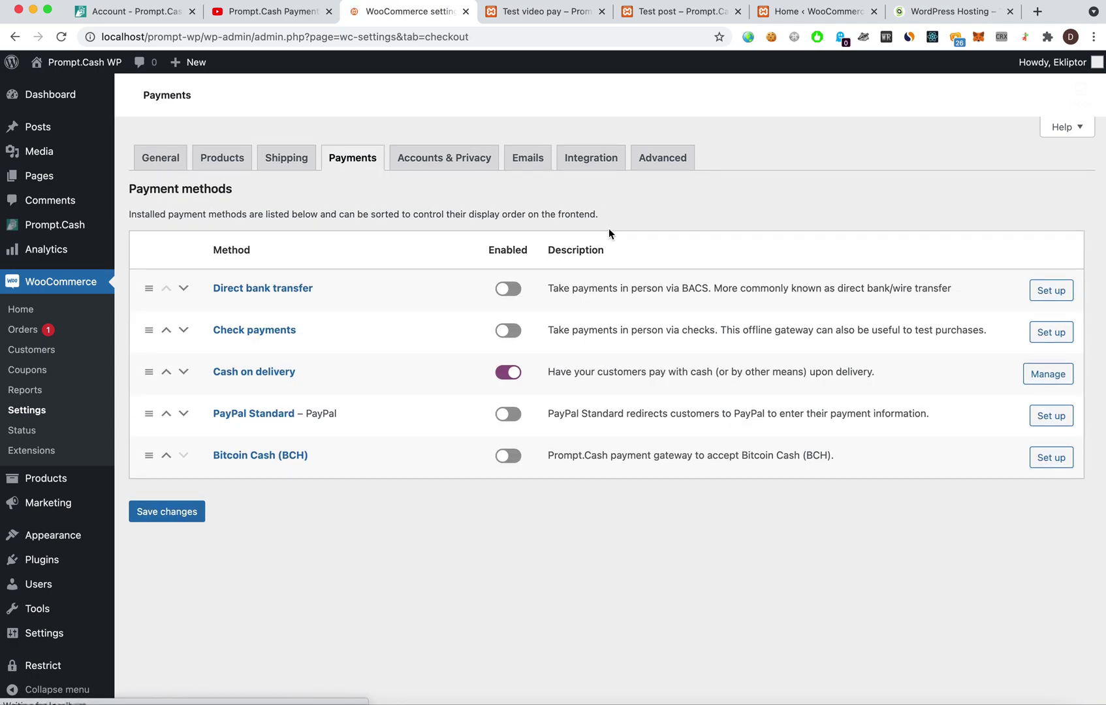
triple_click(580, 457)
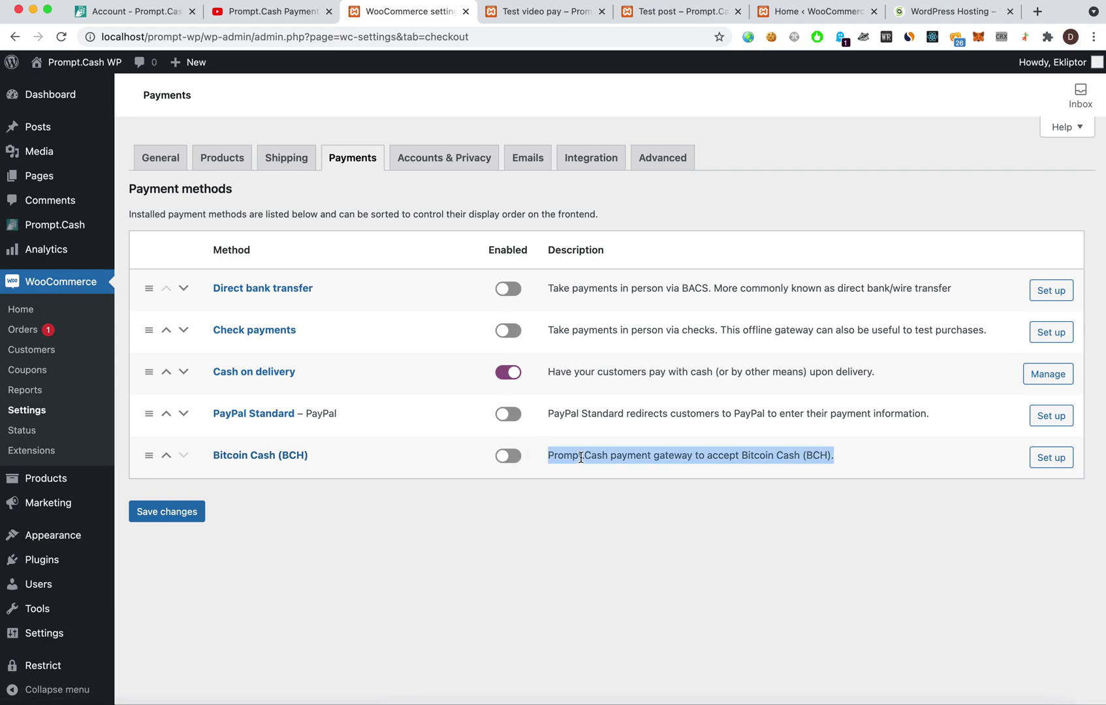
left_click(1057, 458)
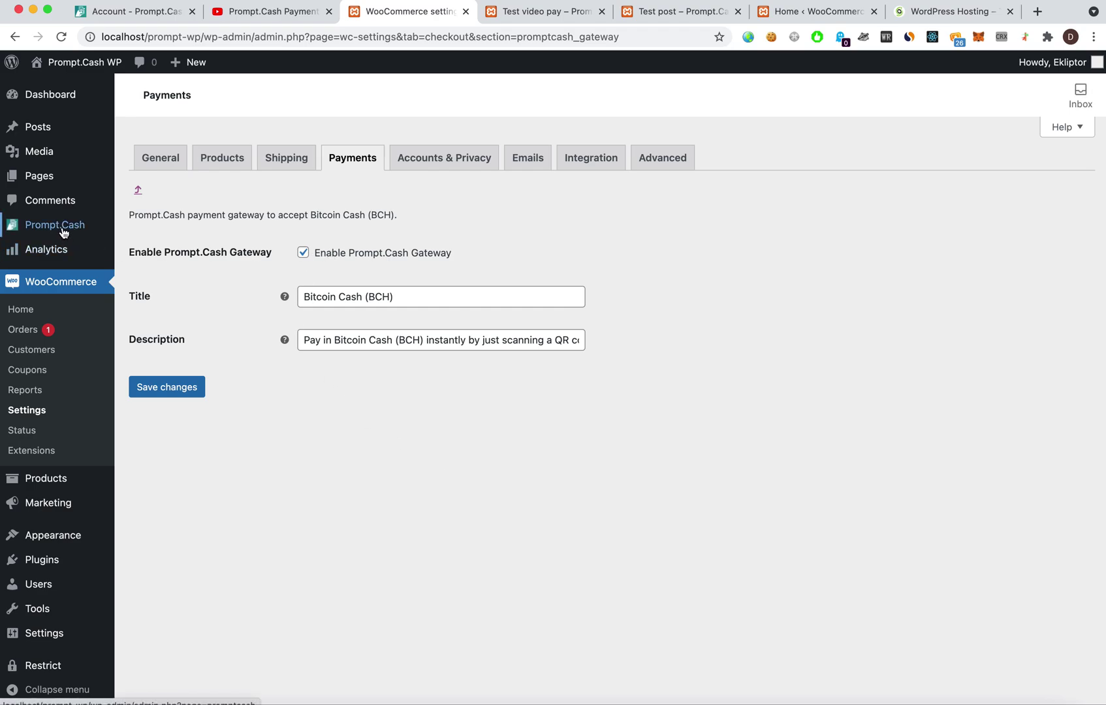
left_click(192, 391)
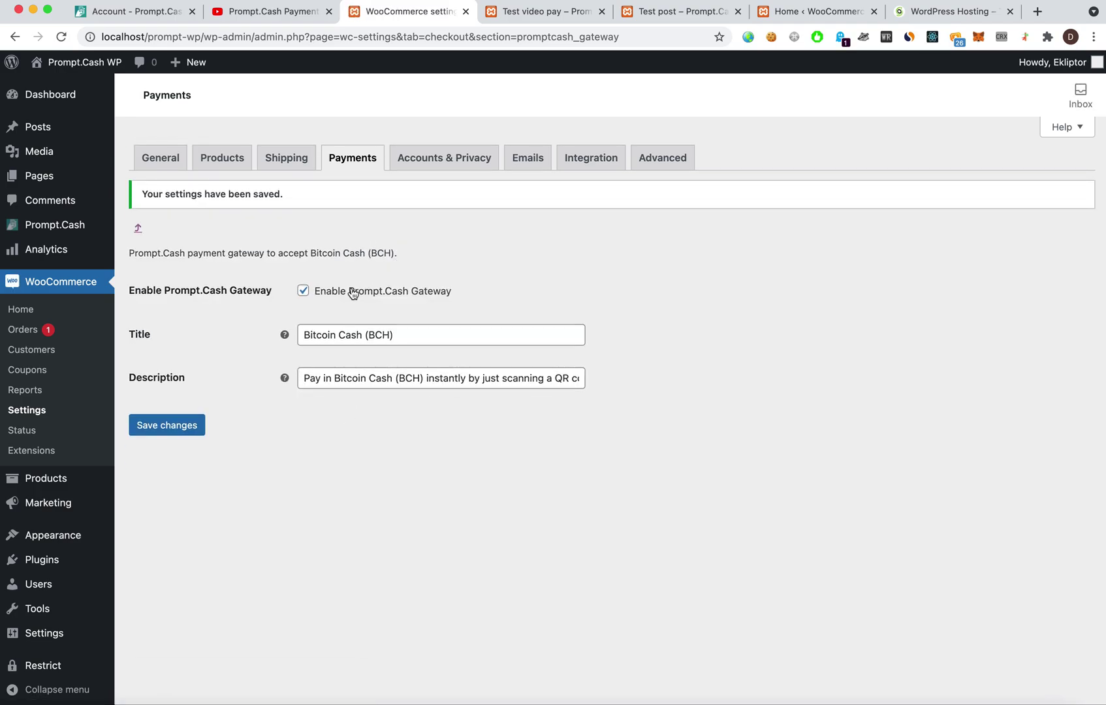
- Open the store in a new browser tab and add one more Test Product to the cart
mouse_move(98, 71)
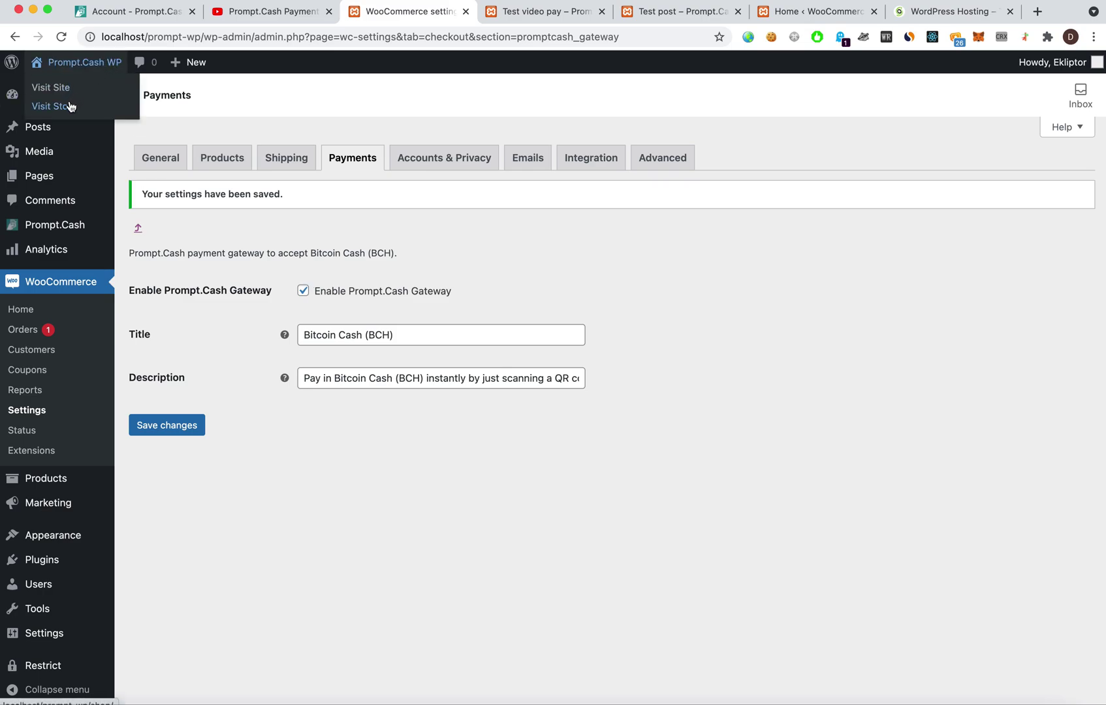
right_click(73, 105)
left_click(99, 111)
left_click(486, 11)
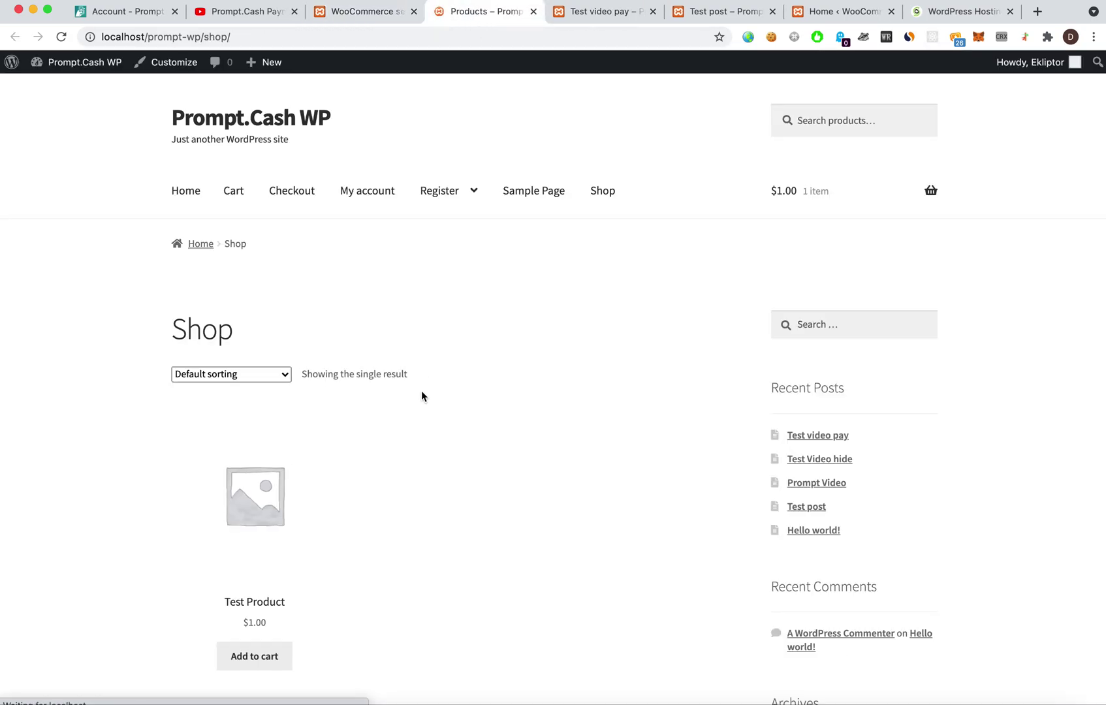
scroll(312, 542, "down", 2)
left_click(256, 569)
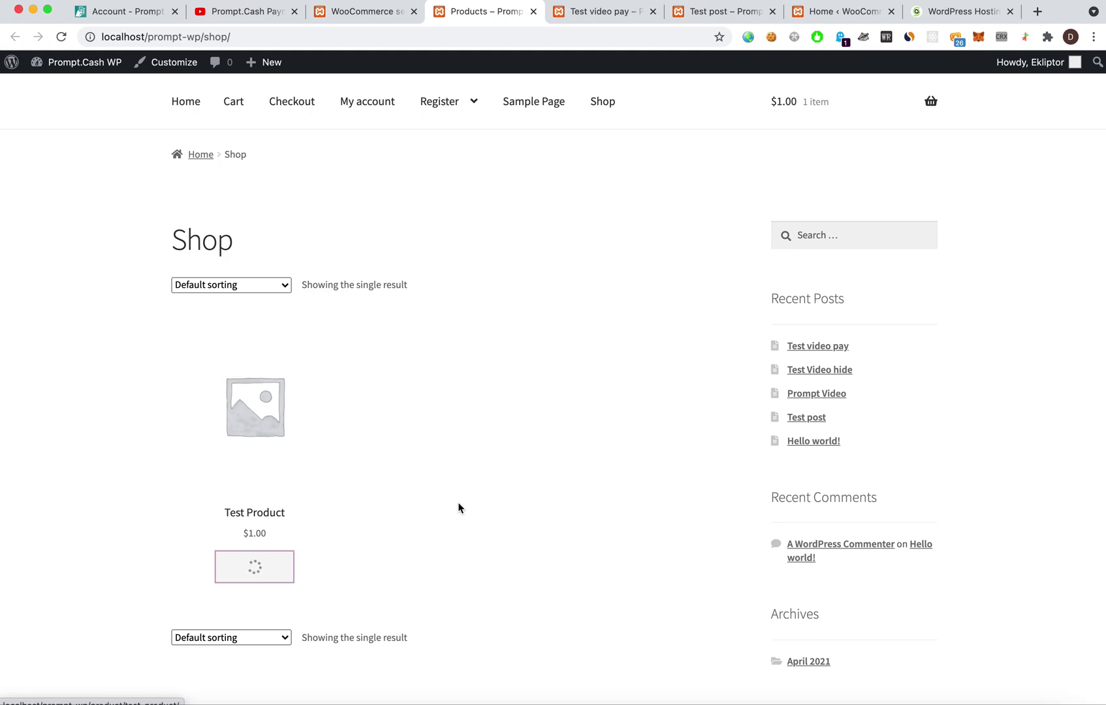
- View the cart containing Test Product and proceed to checkout
left_click(320, 566)
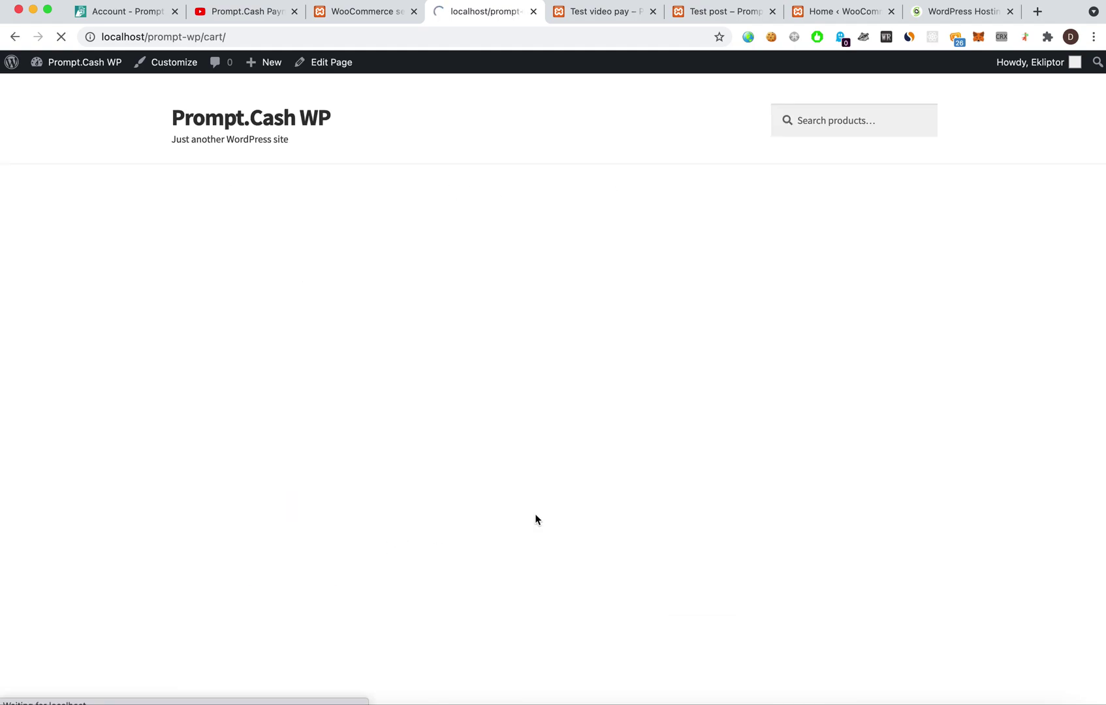
scroll(686, 522, "down", 5)
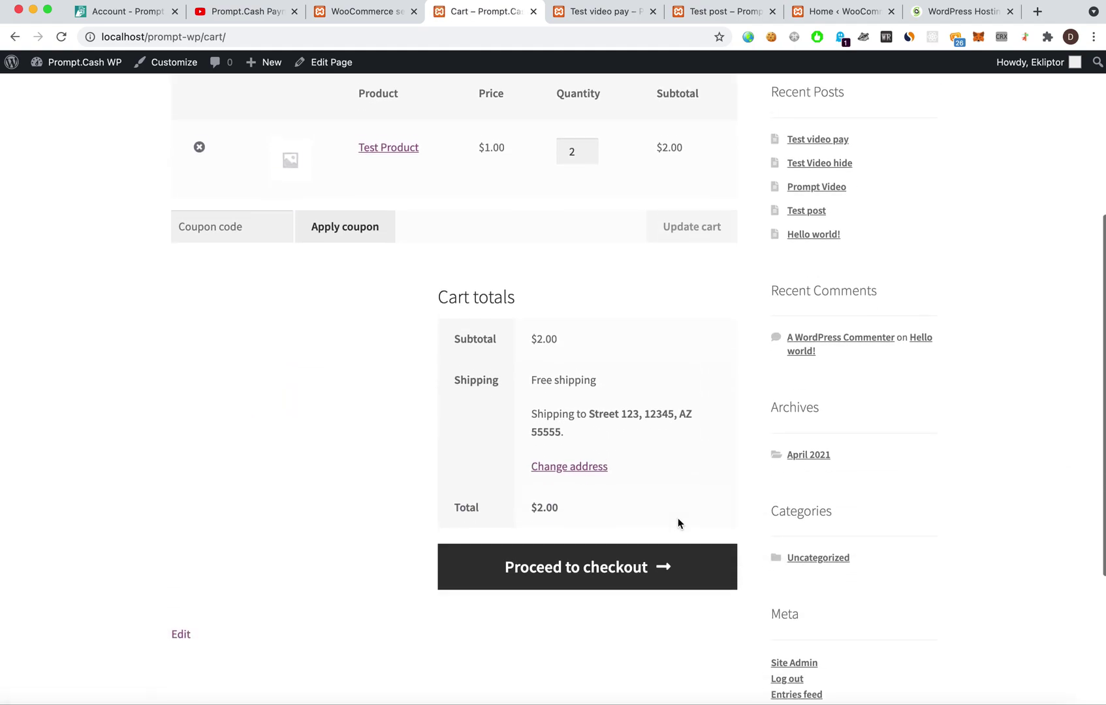
left_click(641, 555)
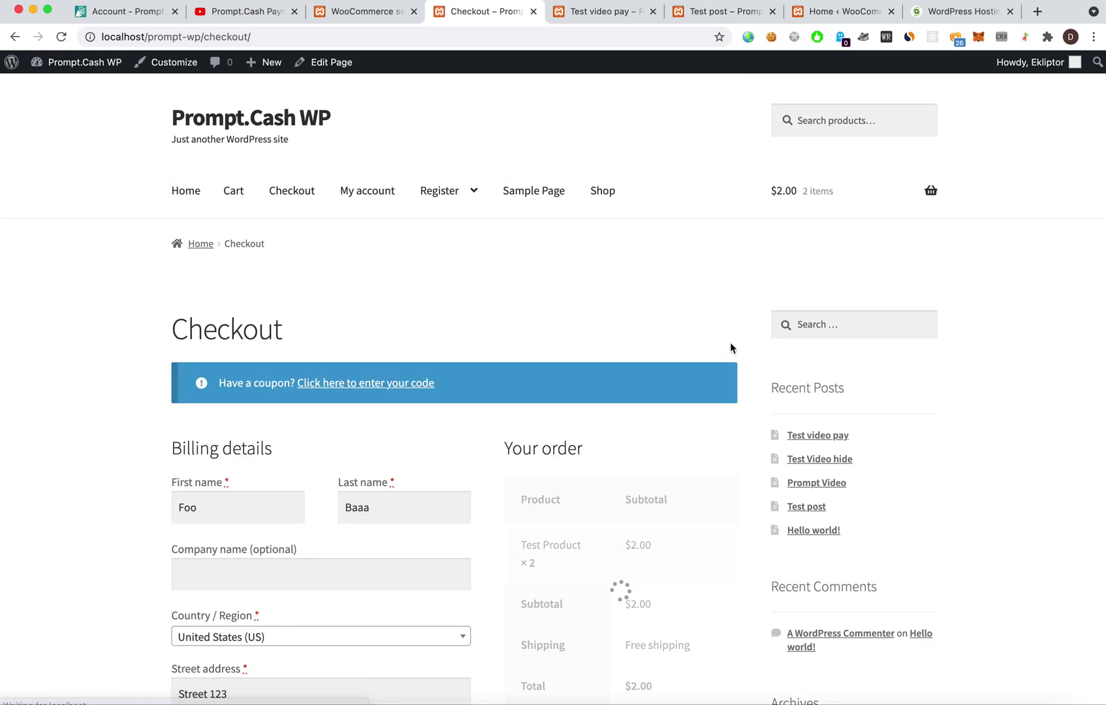
- Choose Bitcoin Cash (BCH) as the payment method at checkout and place the order
scroll(730, 342, "down", 2)
scroll(731, 343, "down", 6)
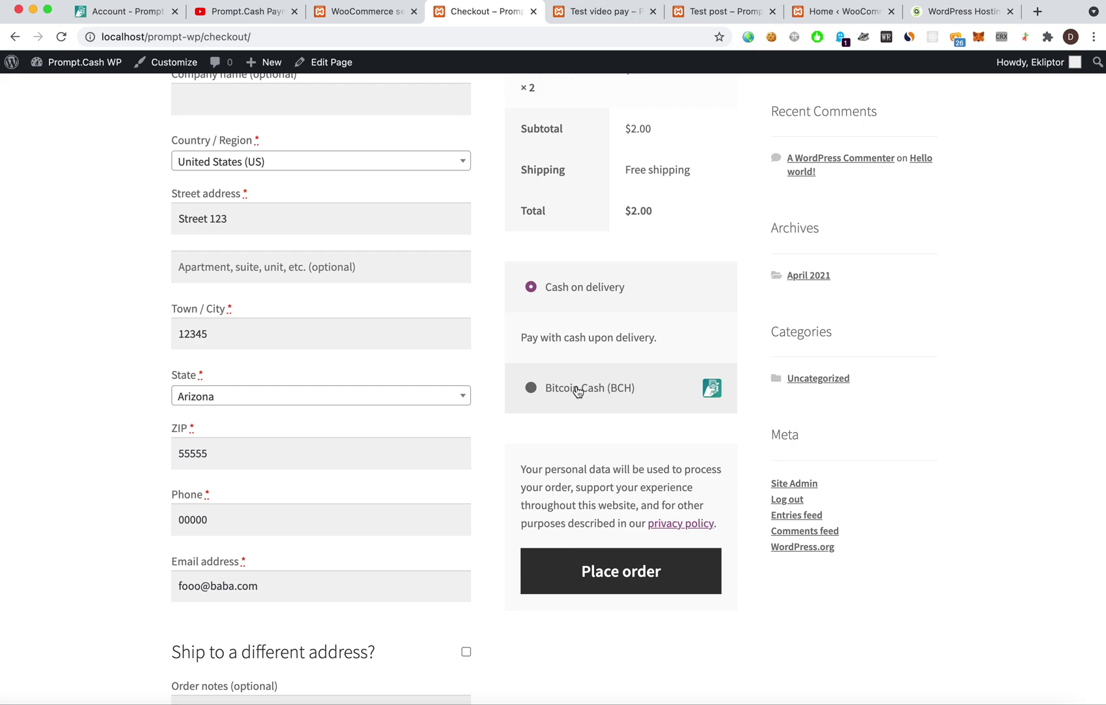
left_click(578, 389)
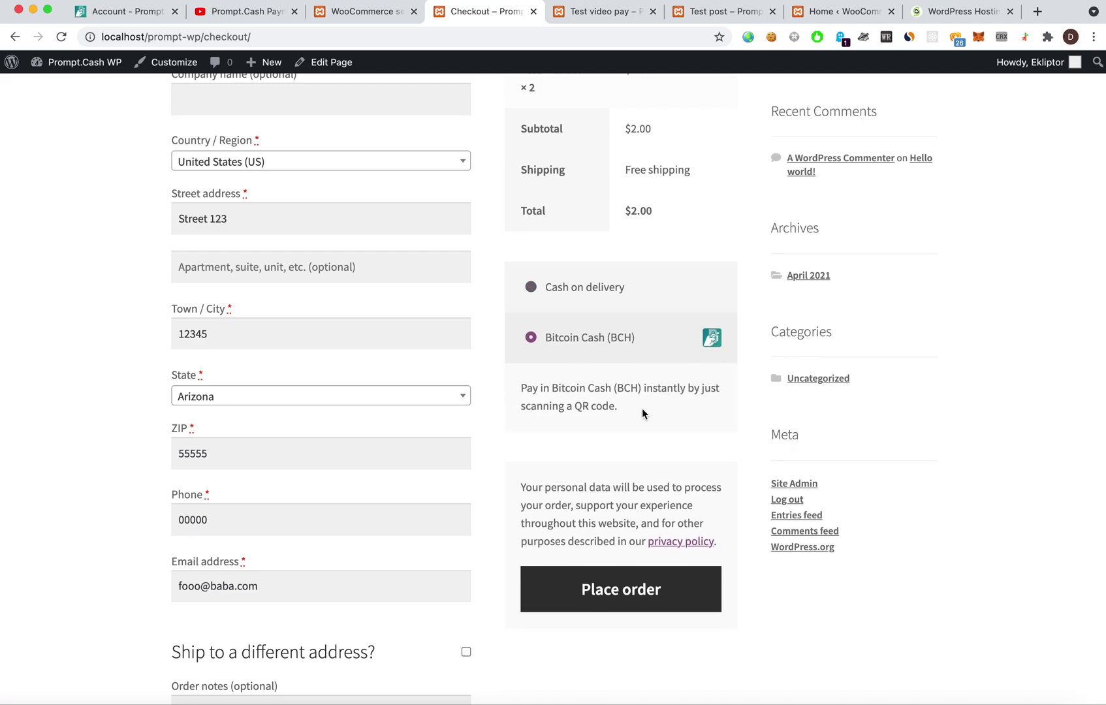
left_click_drag(654, 413, 529, 390)
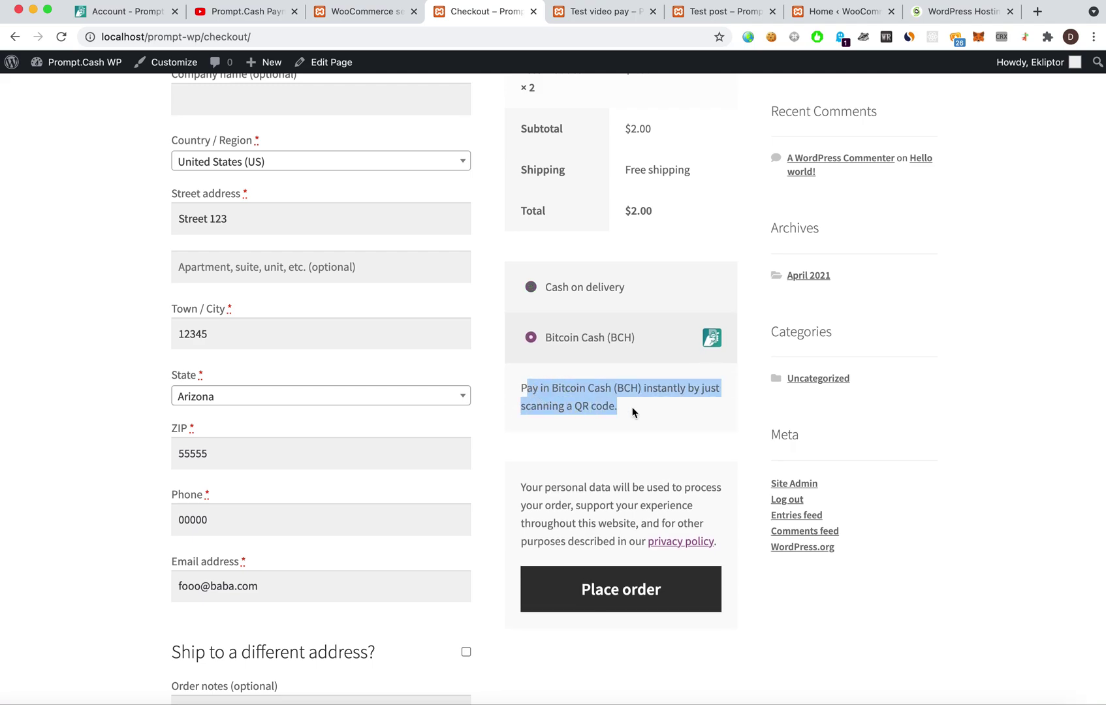
scroll(631, 407, "down", 3)
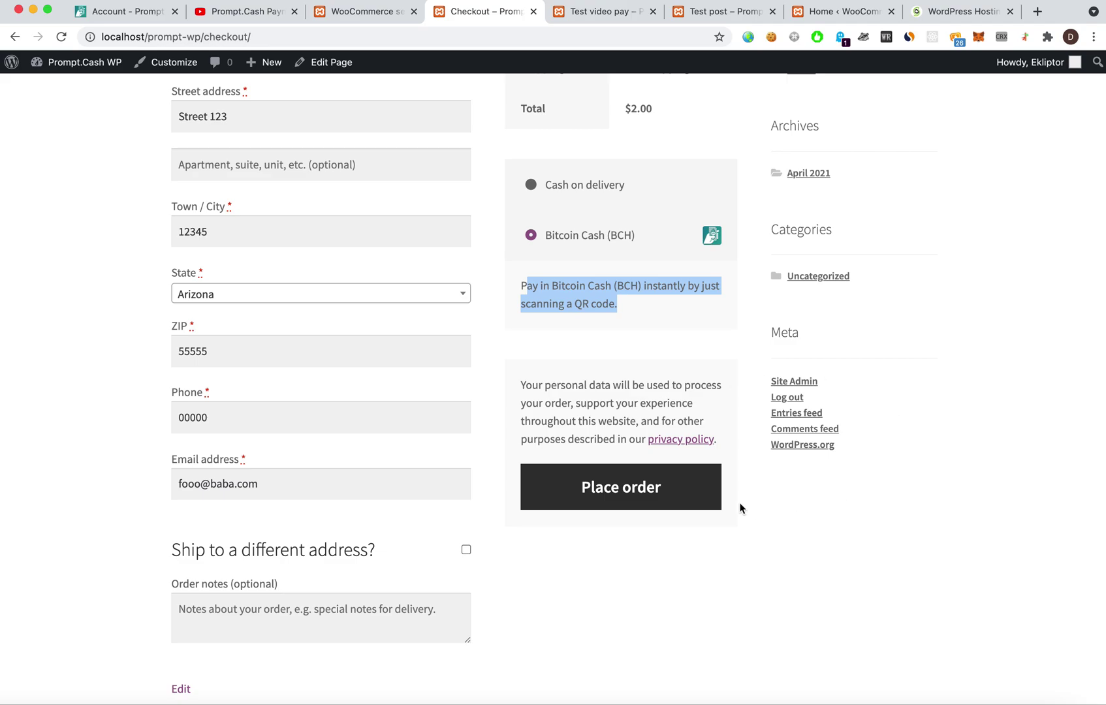
left_click(701, 507)
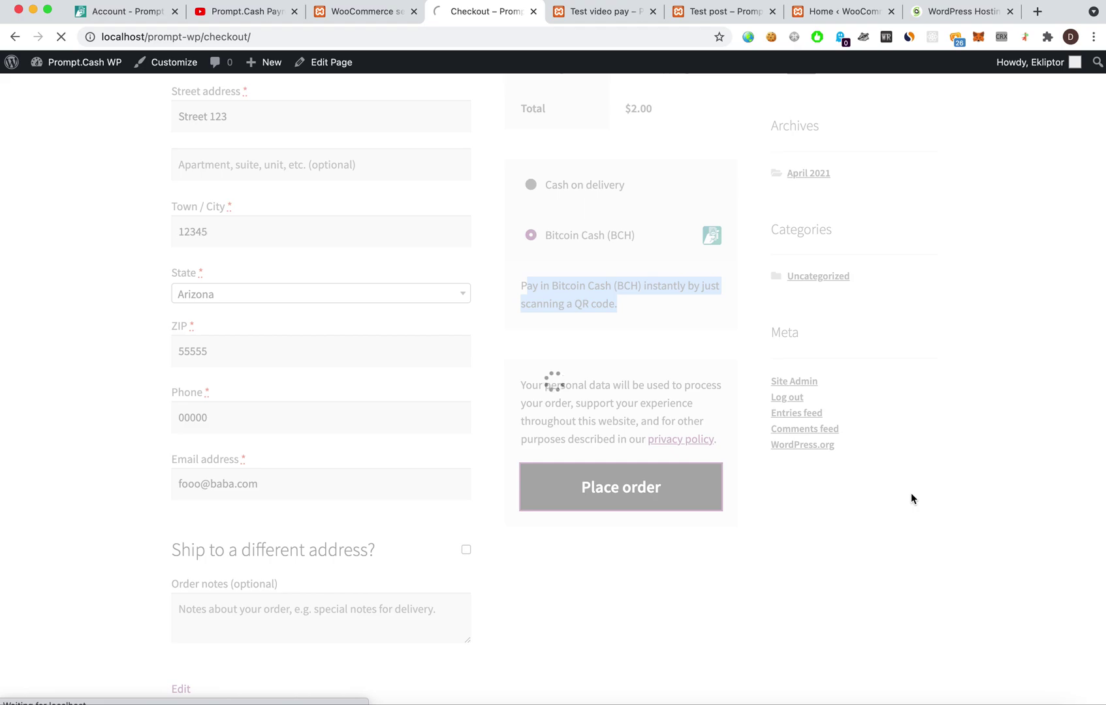
- Examine the order received page, including the Bitcoin Cash payment QR code, the order details and the addresses
scroll(707, 346, "down", 10)
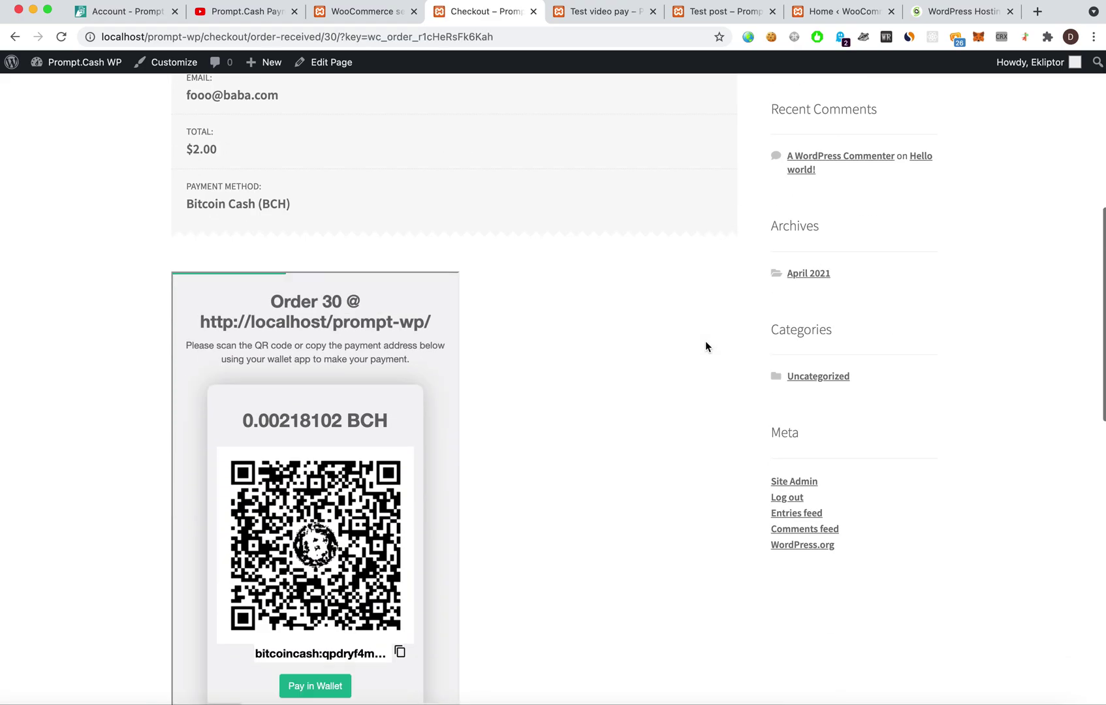
scroll(706, 346, "down", 4)
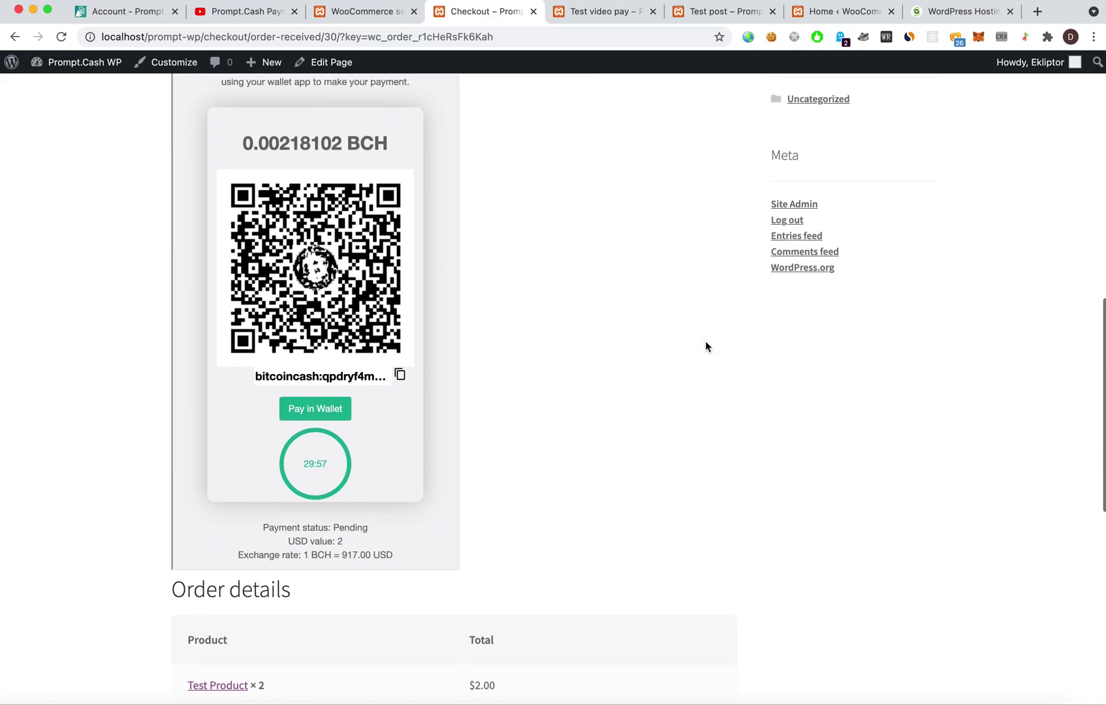
scroll(706, 346, "down", 4)
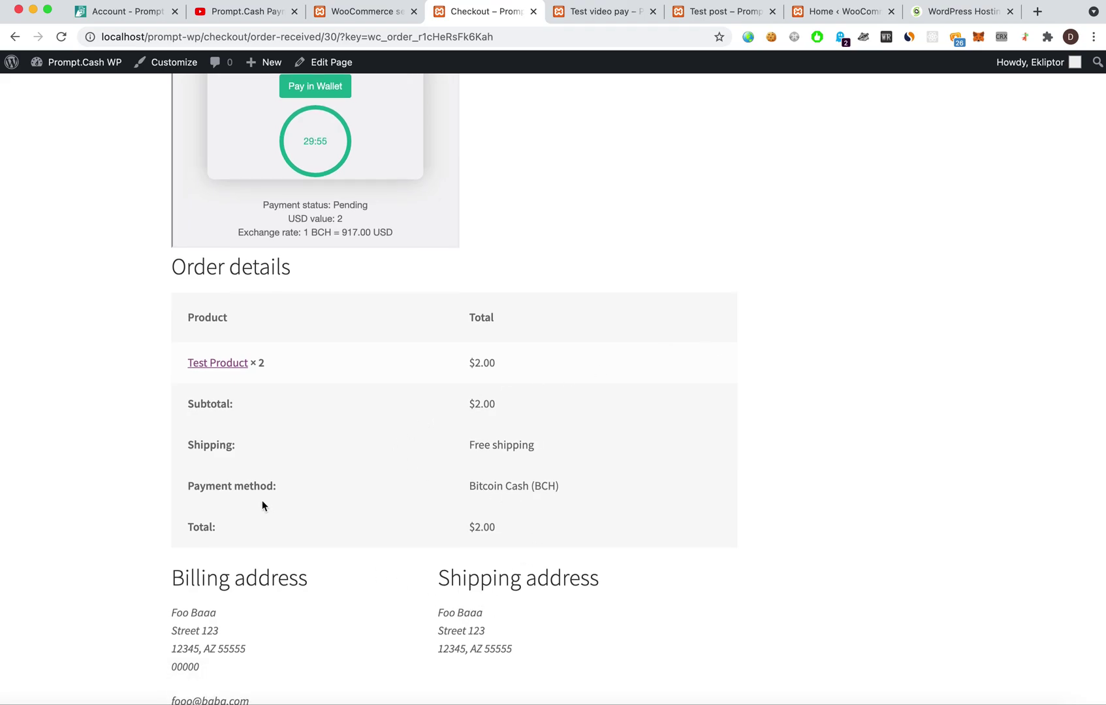
scroll(264, 512, "down", 1)
scroll(248, 320, "up", 2)
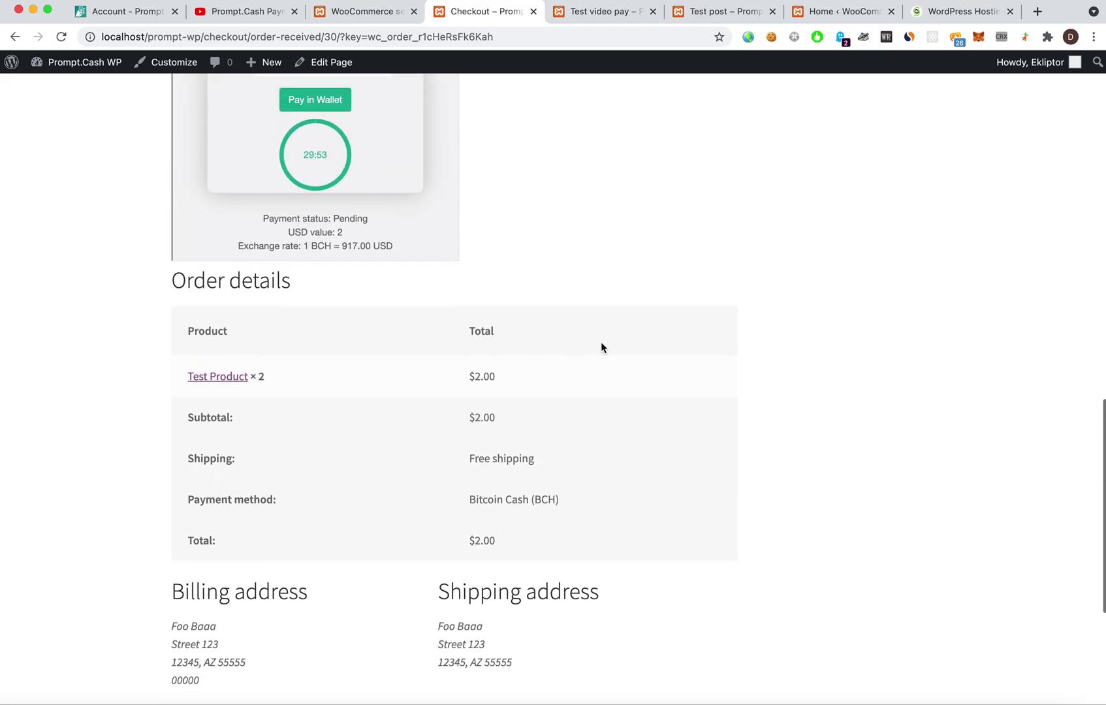
scroll(601, 343, "up", 7)
scroll(602, 347, "up", 9)
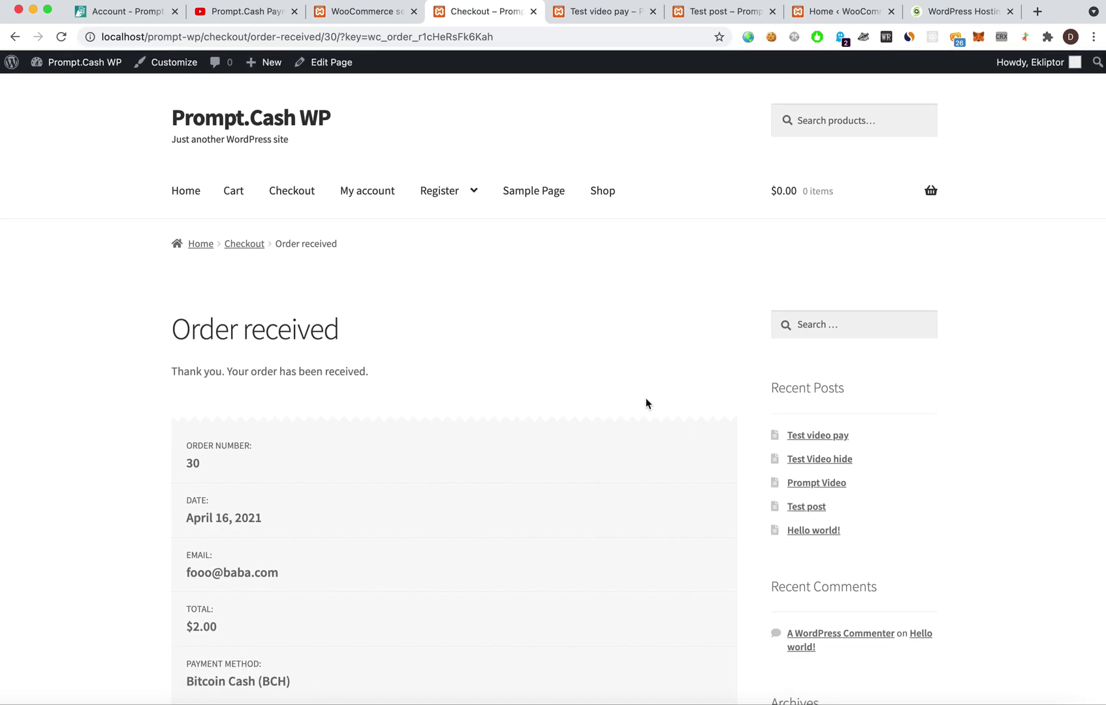
scroll(718, 384, "down", 1)
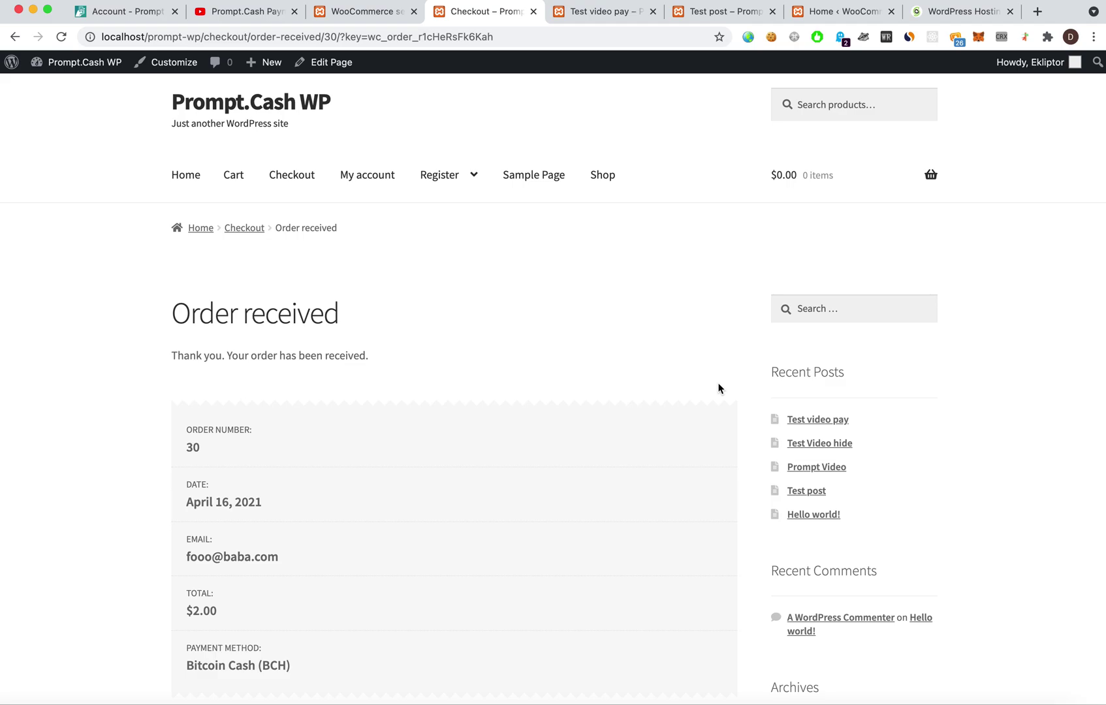